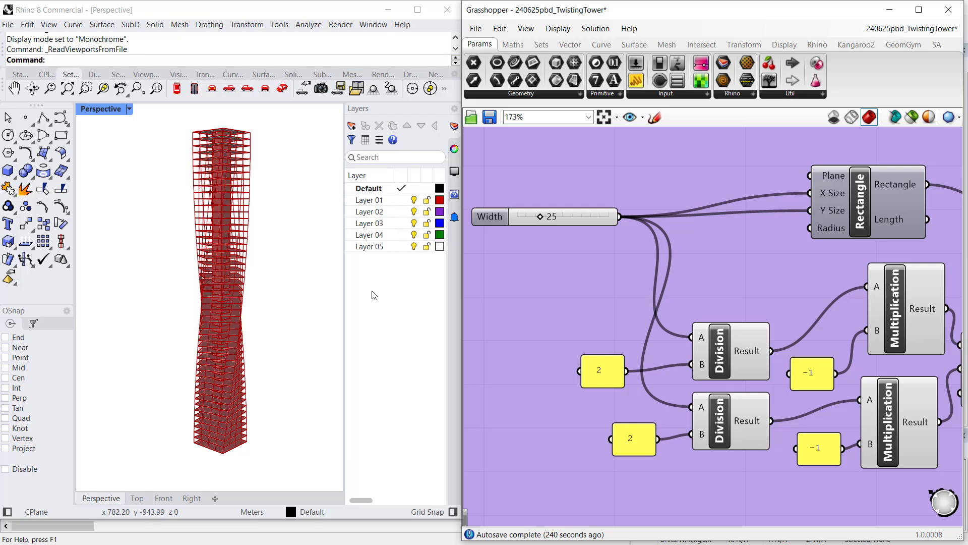
# Trace the Rectangle, Vector XYZ, Move and Series components to the Floor-to-floor height slider
pyautogui.click(867, 204)
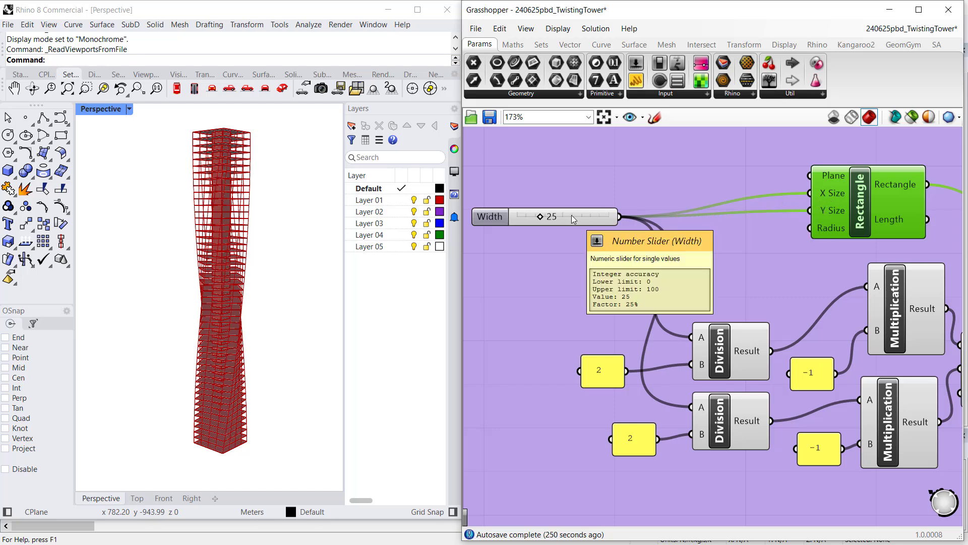
pyautogui.moveTo(768, 286); pyautogui.dragTo(615, 265, button='right')
pyautogui.moveTo(850, 291); pyautogui.dragTo(649, 257, button='right')
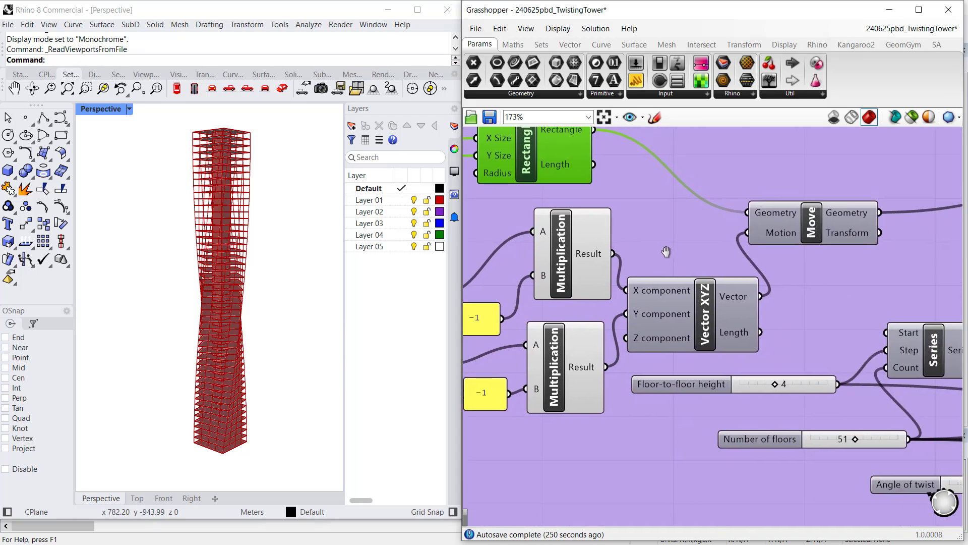
pyautogui.moveTo(834, 296); pyautogui.dragTo(731, 249, button='right')
pyautogui.click(822, 301)
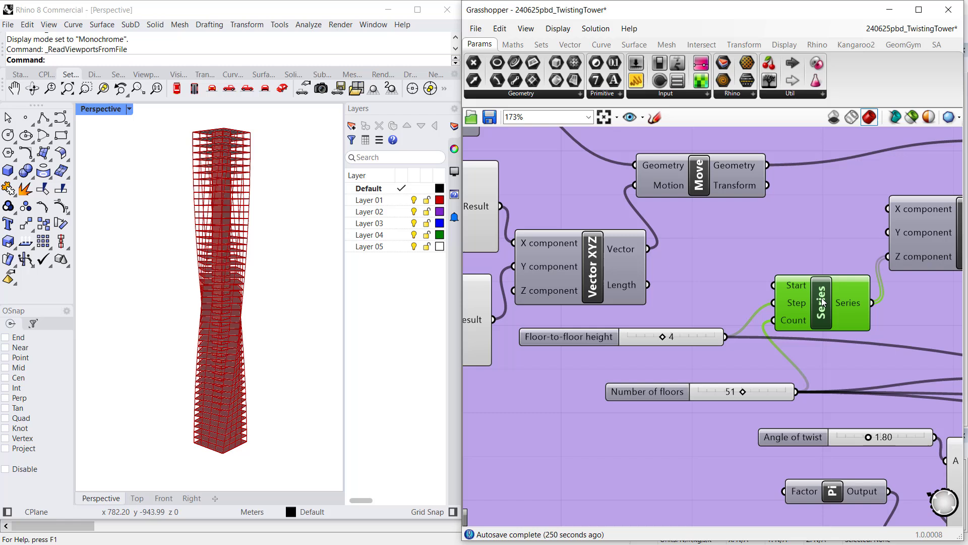
pyautogui.click(616, 337)
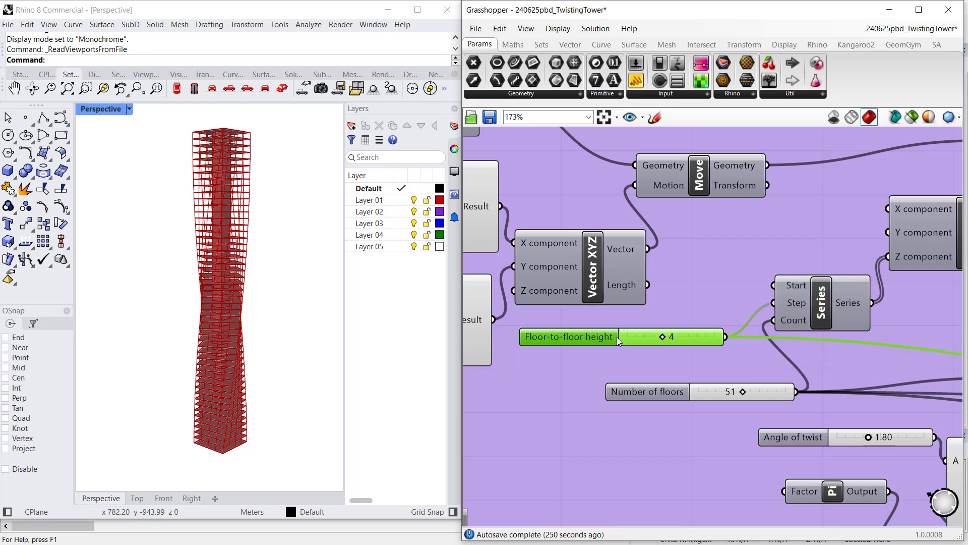
# Inspect the Number of floors, Floor-to-floor height and Angle of twist sliders
pyautogui.click(696, 394)
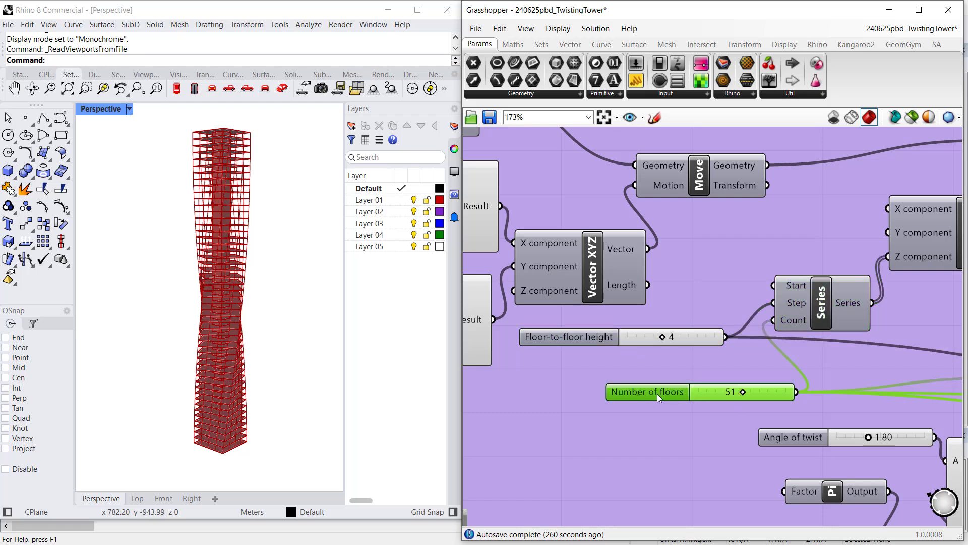
pyautogui.moveTo(671, 398)
pyautogui.click(583, 334)
pyautogui.moveTo(583, 332)
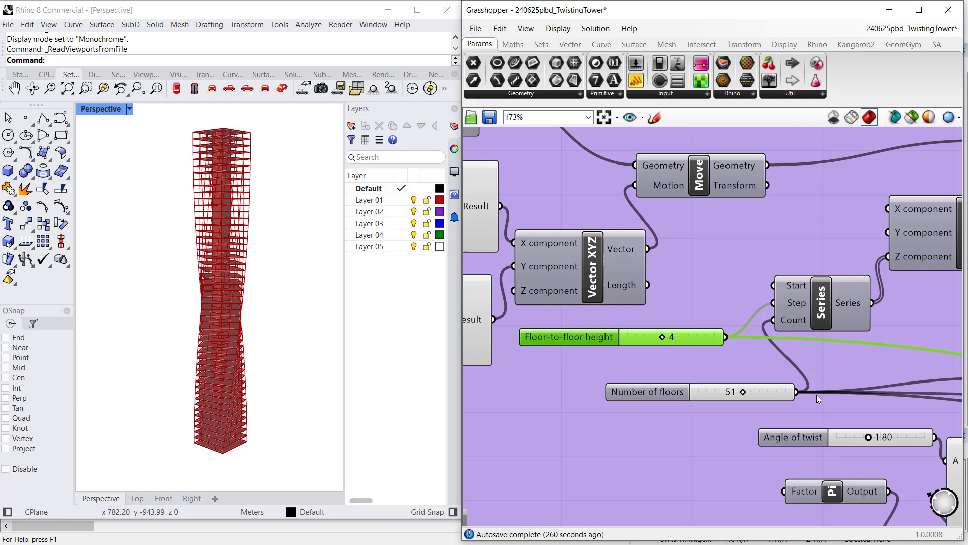
pyautogui.moveTo(831, 371); pyautogui.dragTo(669, 313, button='right')
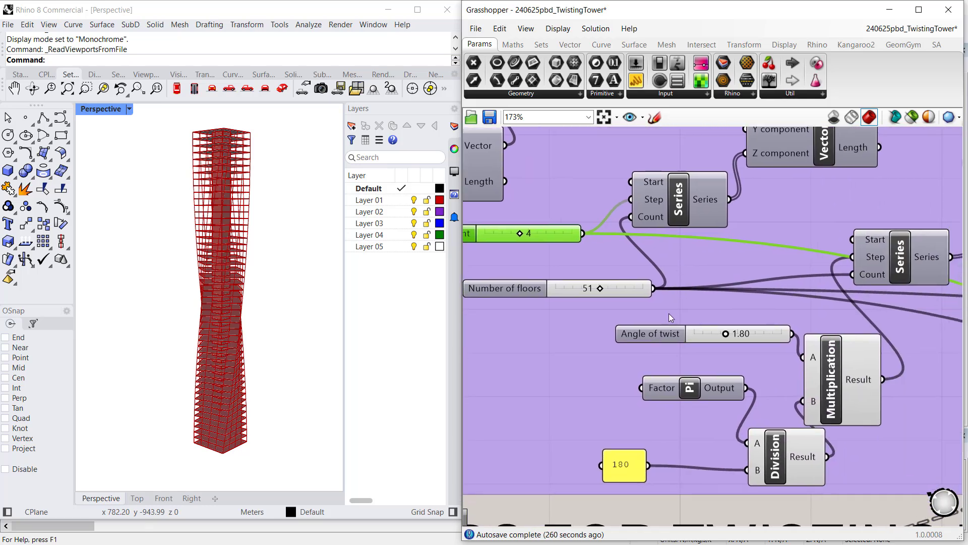
pyautogui.click(662, 336)
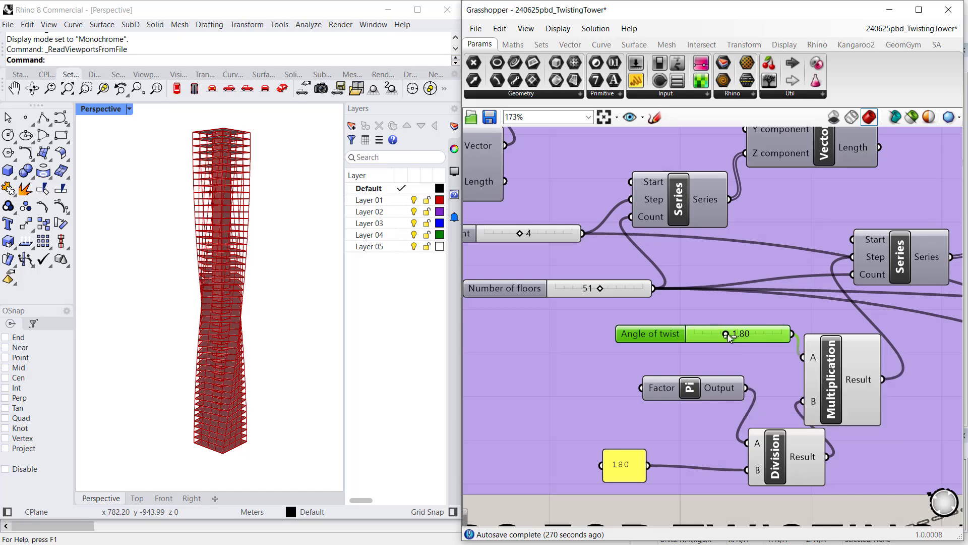
# Preview the five PolyLine outputs and the boundary surfaces on the tower
pyautogui.moveTo(759, 277); pyautogui.dragTo(717, 256, button='right')
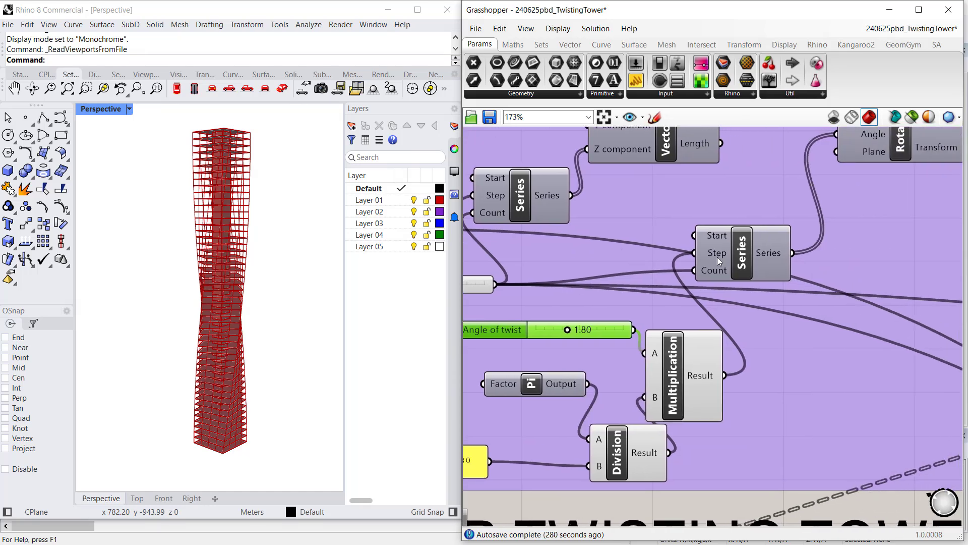
pyautogui.moveTo(854, 258); pyautogui.dragTo(637, 293, button='right')
pyautogui.scroll(-2, 784, 286)
pyautogui.moveTo(785, 287); pyautogui.dragTo(434, 277, button='right')
pyautogui.scroll(-2, 609, 308)
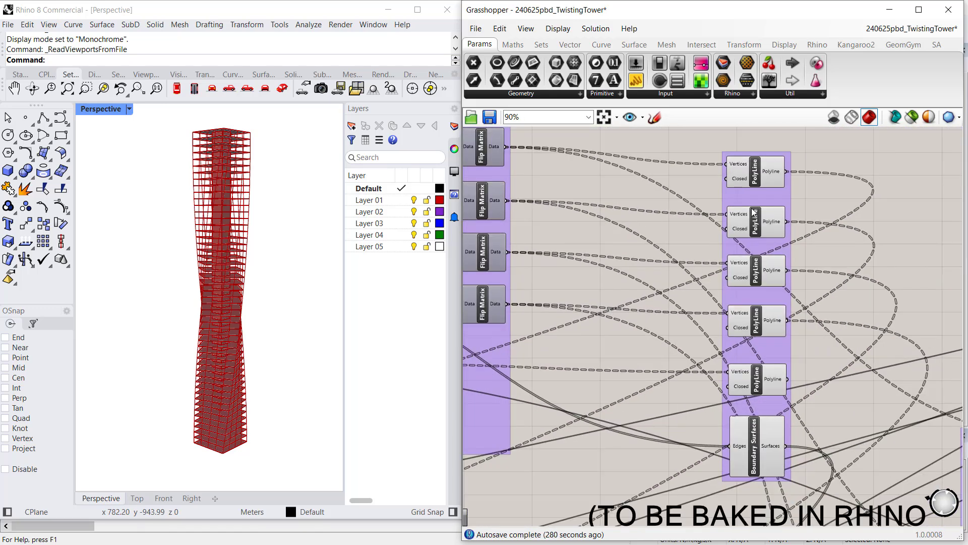
pyautogui.click(743, 182)
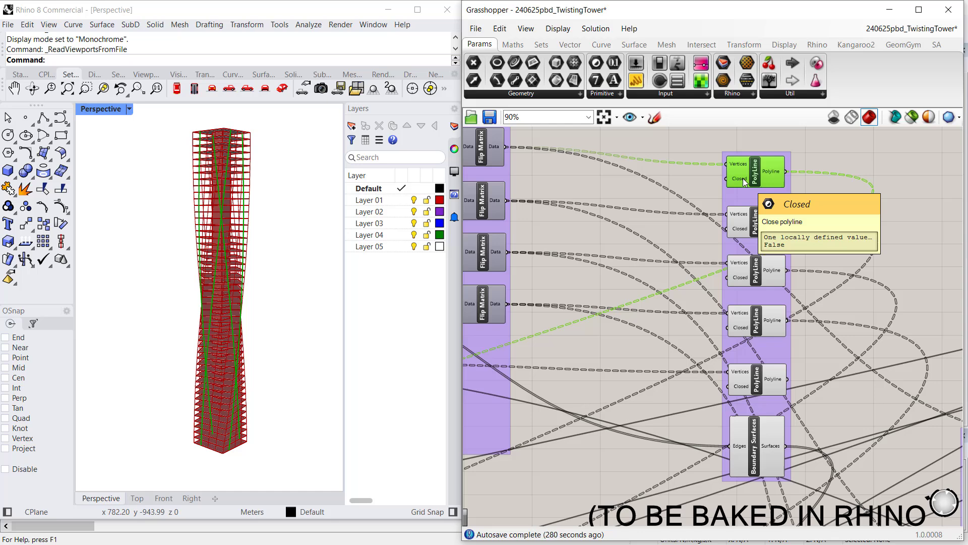
pyautogui.click(737, 218)
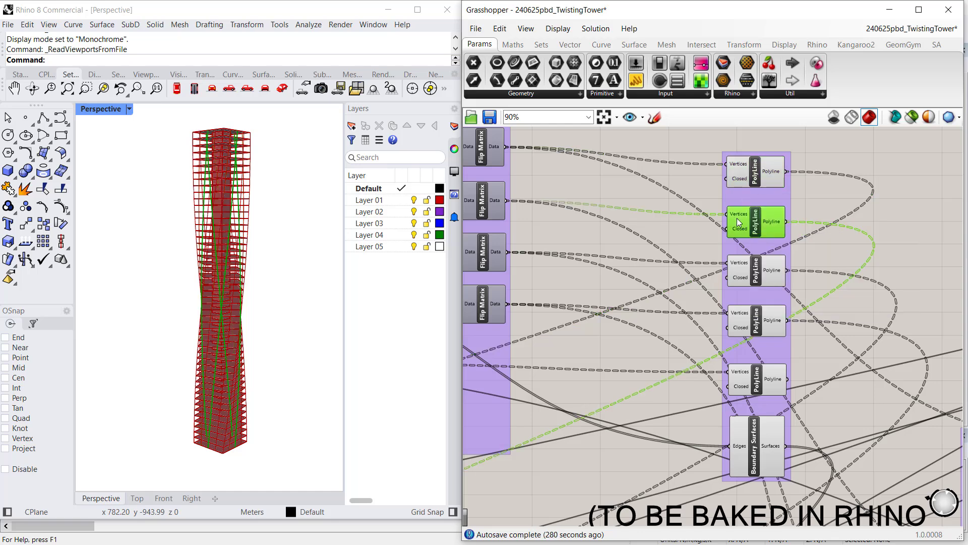
pyautogui.click(740, 276)
pyautogui.click(738, 317)
pyautogui.click(733, 387)
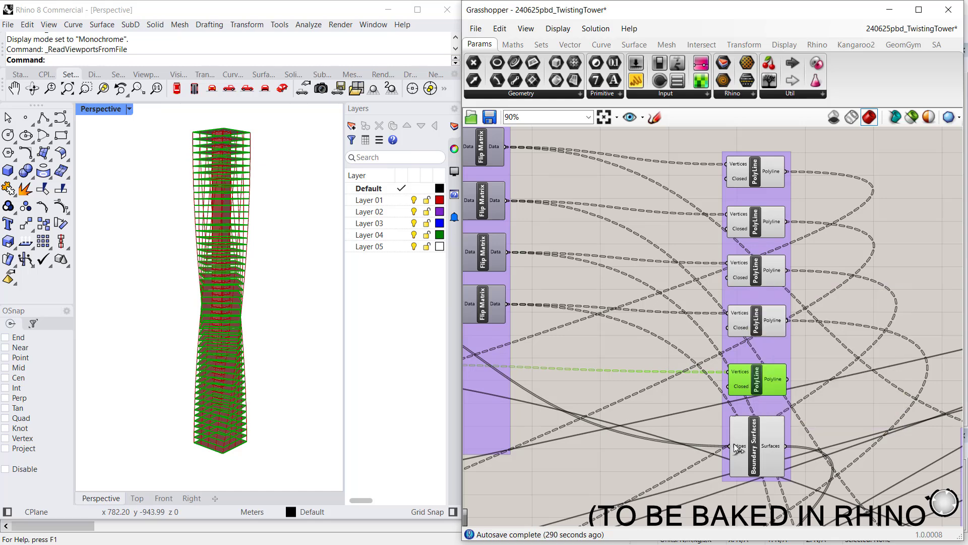
pyautogui.click(741, 456)
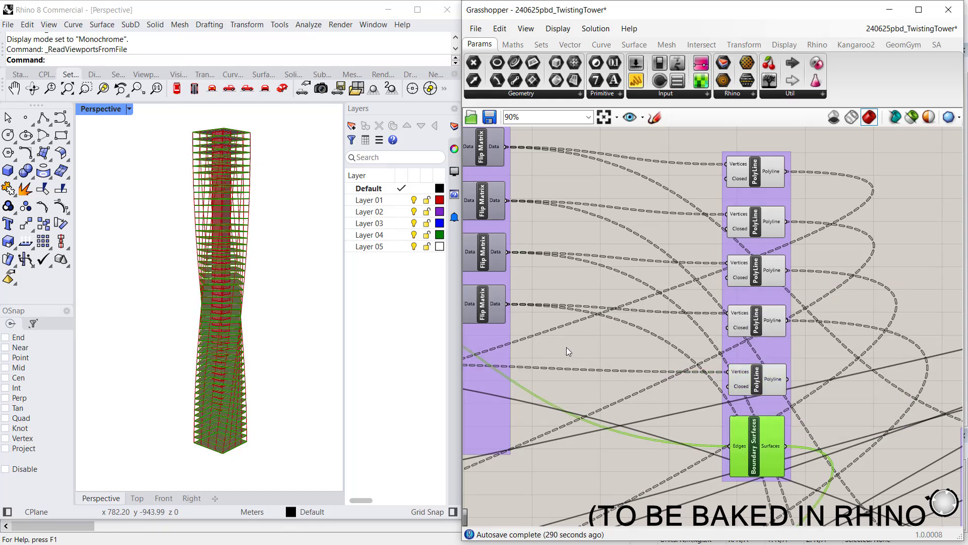
# Set Angle of twist to 2.85, Number of floors to 43 and Width to 30
pyautogui.moveTo(570, 348); pyautogui.dragTo(831, 268, button='right')
pyautogui.scroll(3, 830, 267)
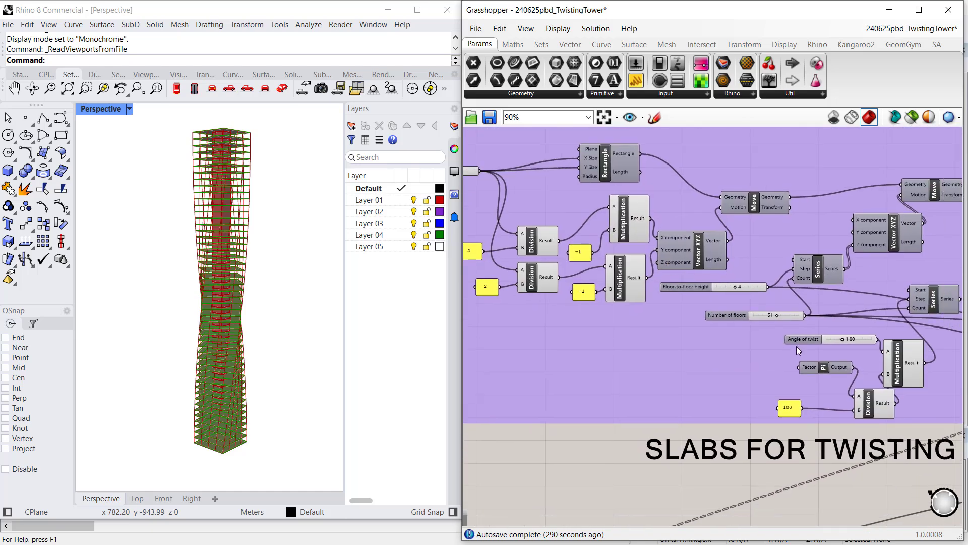
pyautogui.scroll(3, 837, 317)
pyautogui.moveTo(838, 297); pyautogui.dragTo(857, 296)
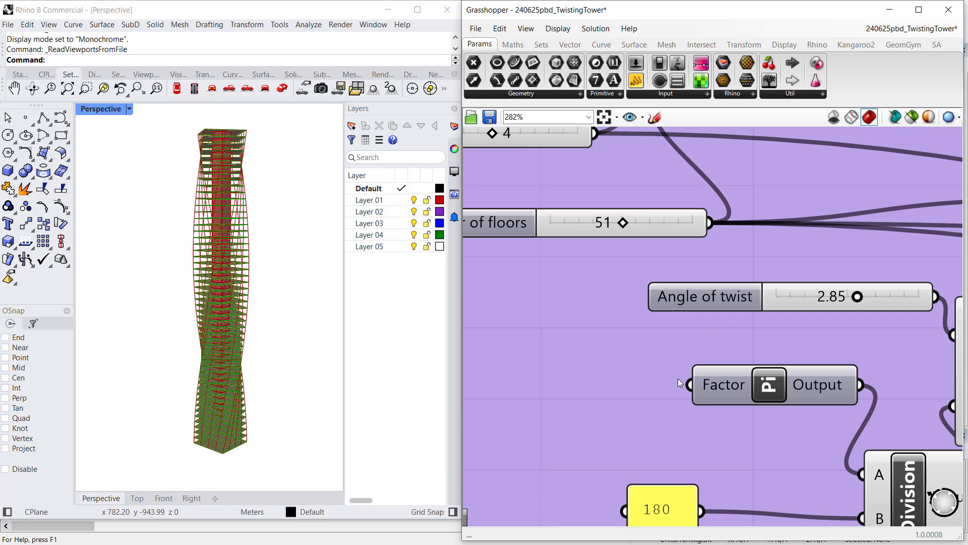
pyautogui.click(519, 280)
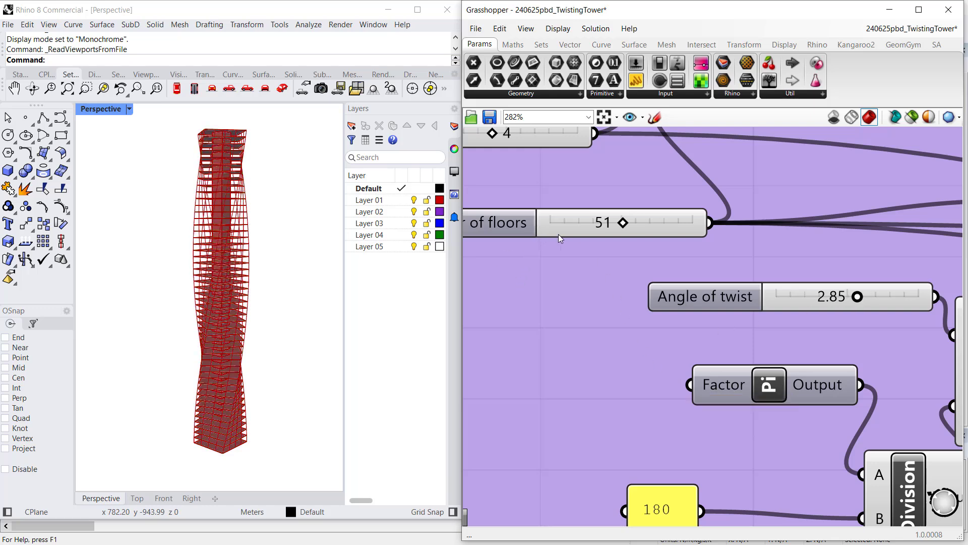
pyautogui.moveTo(622, 222); pyautogui.dragTo(609, 222)
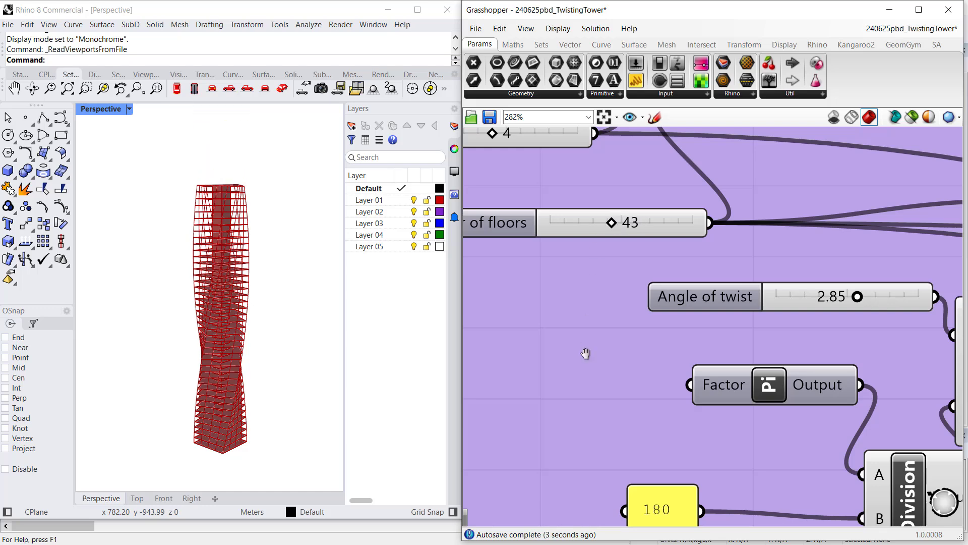
pyautogui.moveTo(585, 353); pyautogui.dragTo(773, 411, button='right')
pyautogui.scroll(-2, 773, 411)
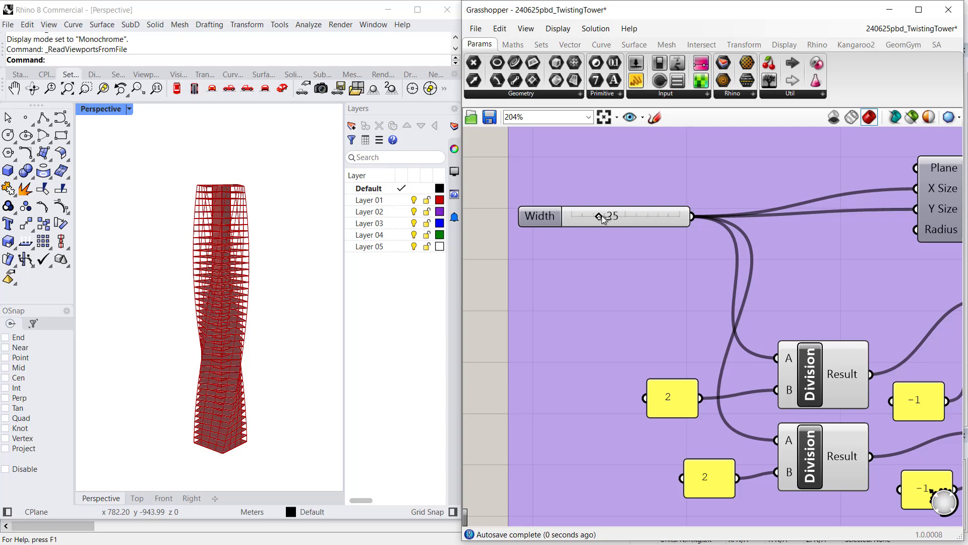
pyautogui.moveTo(603, 217)
pyautogui.mouseDown()
pyautogui.moveTo(620, 216)
pyautogui.moveTo(605, 216)
pyautogui.mouseUp()
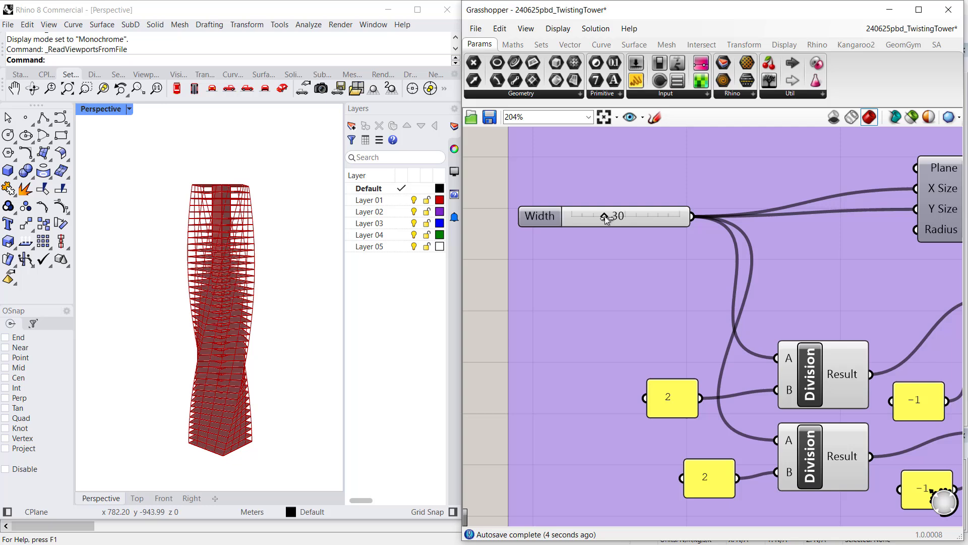
# Box-select the six Polyline and Boundary Surfaces components, deselect them, and pan to the mesh components
pyautogui.scroll(-3, 553, 188)
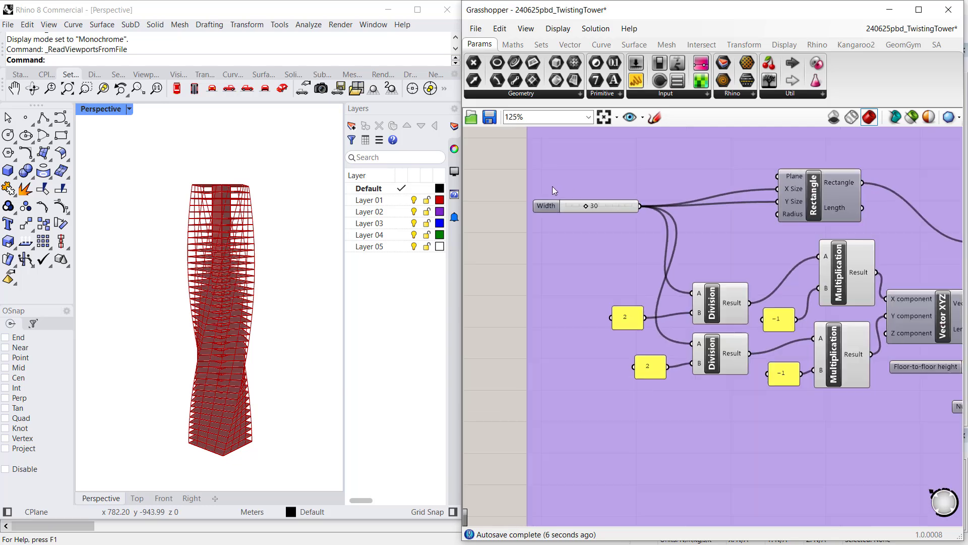
pyautogui.scroll(-3, 552, 191)
pyautogui.moveTo(552, 190); pyautogui.dragTo(617, 234, button='right')
pyautogui.moveTo(742, 153); pyautogui.dragTo(829, 419)
pyautogui.scroll(1, 789, 288)
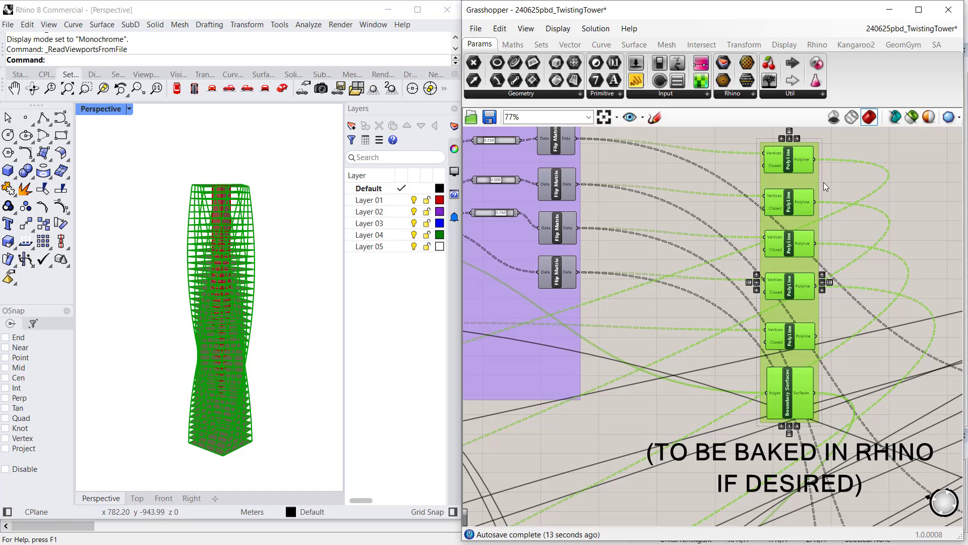
pyautogui.click(899, 192)
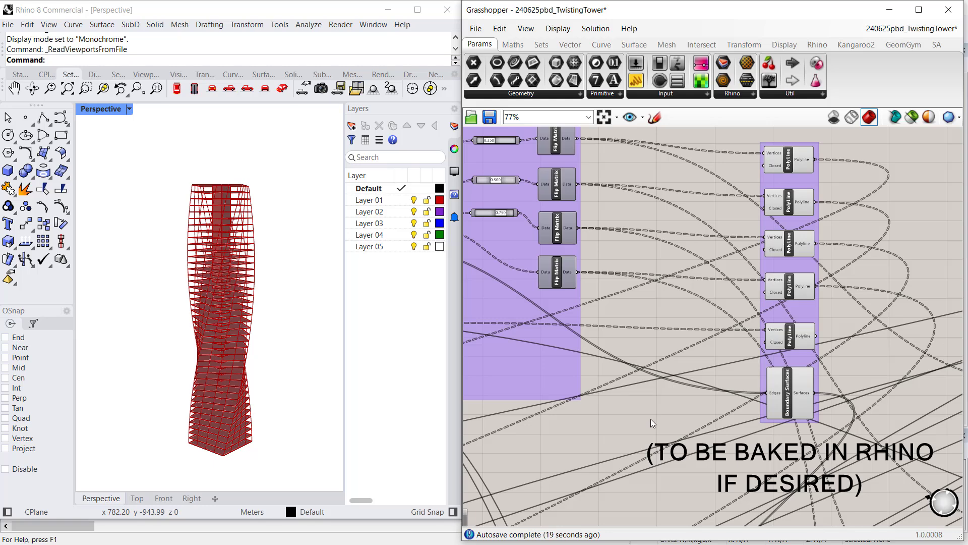
pyautogui.moveTo(645, 411); pyautogui.dragTo(674, 223, button='right')
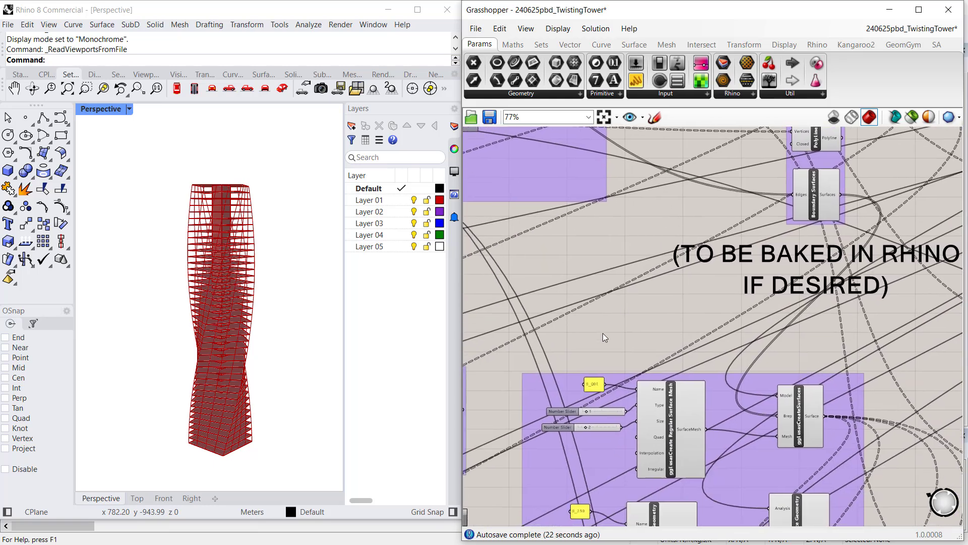
# Zoom to 204% on the S_QD1 Regular Surface Mesh and read its ThickShell Type and Size 2
pyautogui.moveTo(603, 333); pyautogui.dragTo(637, 167, button='right')
pyautogui.moveTo(544, 257); pyautogui.dragTo(553, 210, button='right')
pyautogui.scroll(2, 589, 196)
pyautogui.scroll(2, 627, 224)
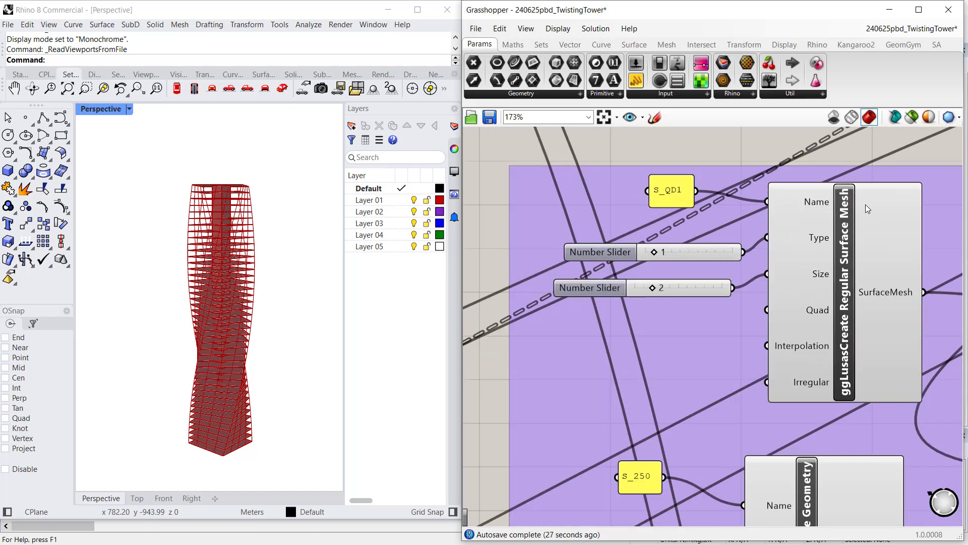
pyautogui.scroll(1, 879, 201)
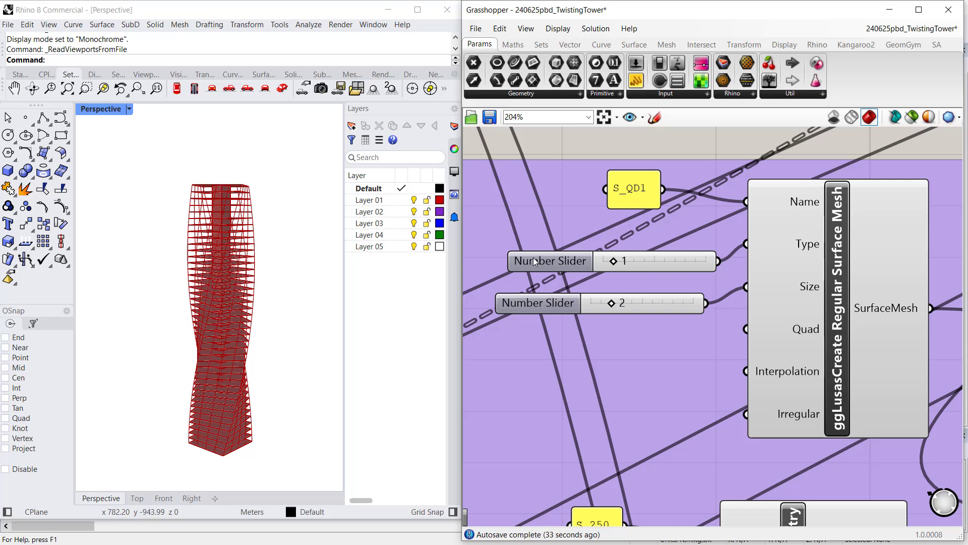
pyautogui.moveTo(805, 245)
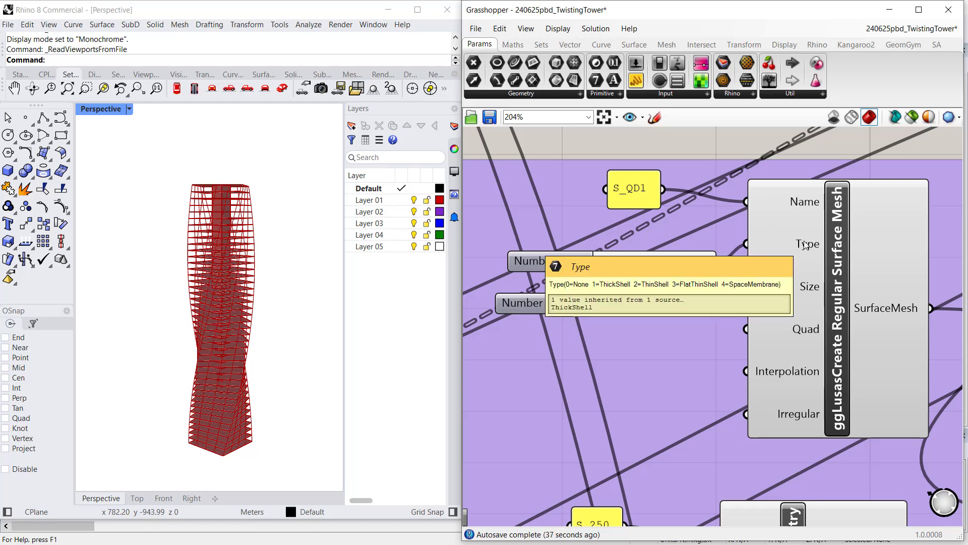
pyautogui.moveTo(804, 292)
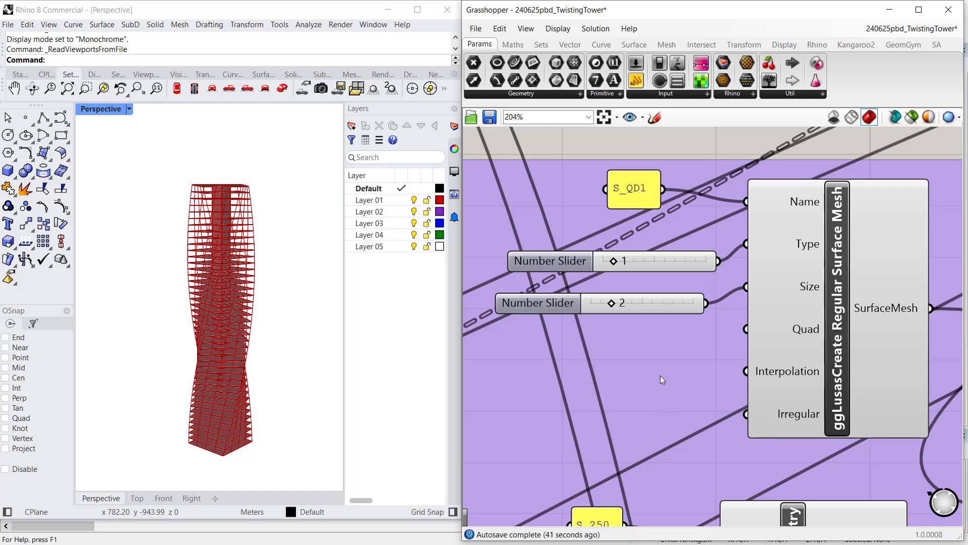
pyautogui.scroll(-3, 647, 392)
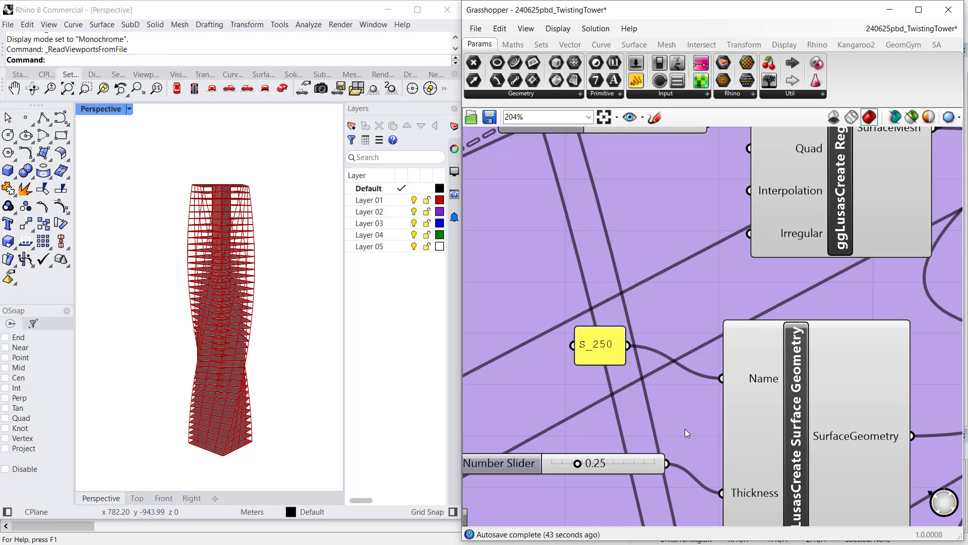
# Pan across the S_250 thickness and C50/60 values (37278, 0.2, 2500) to Assign Surface Material
pyautogui.moveTo(686, 429); pyautogui.dragTo(706, 308, button='right')
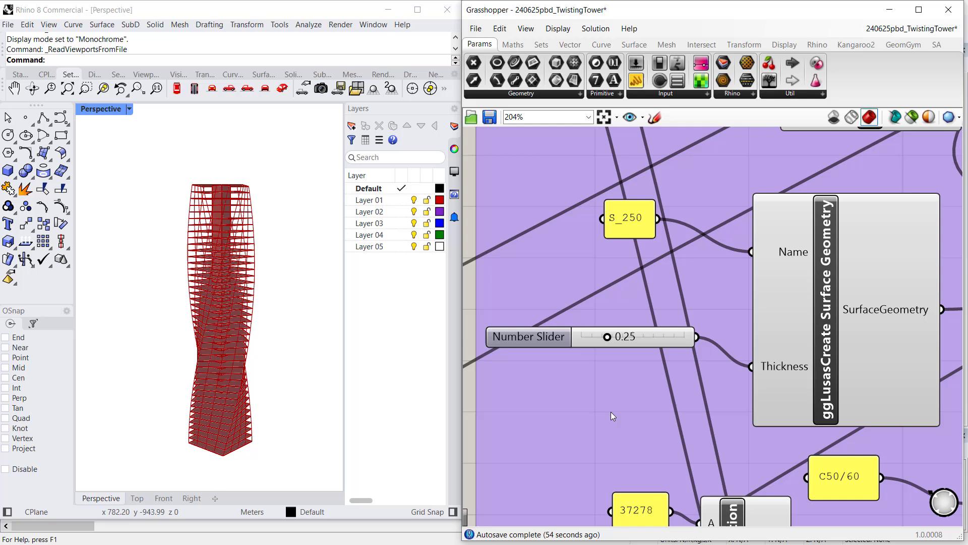
pyautogui.moveTo(609, 406); pyautogui.dragTo(523, 200, button='right')
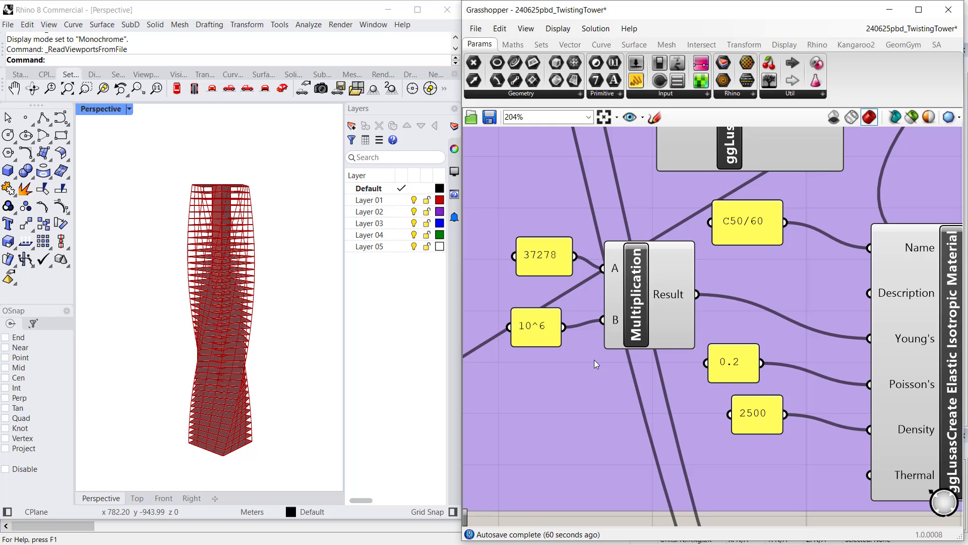
pyautogui.scroll(-3, 591, 362)
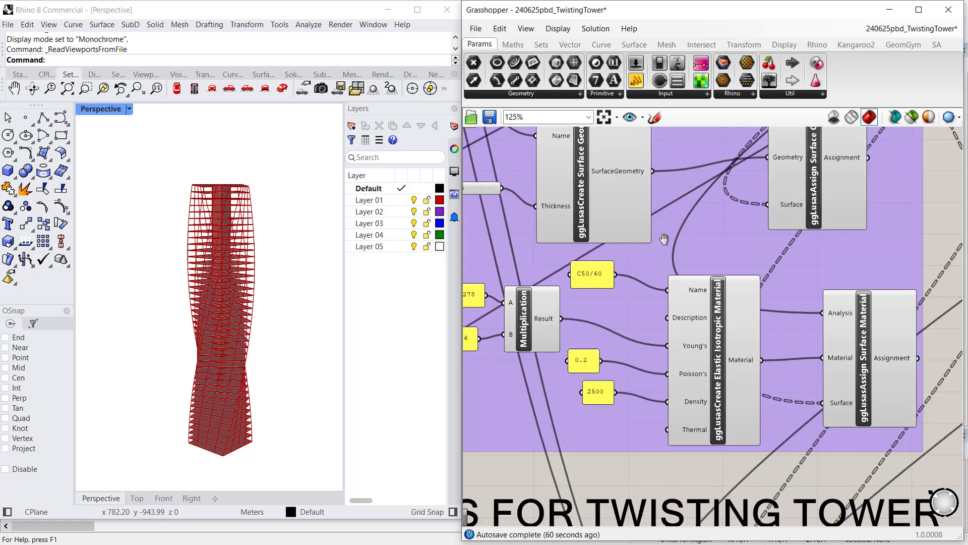
# Review Ln_2m LineMeshSize, ggLusasCreateLine and the 0.9×0.9 C_900x900 section with Assign Line Geometry
pyautogui.moveTo(840, 228); pyautogui.dragTo(732, 280, button='right')
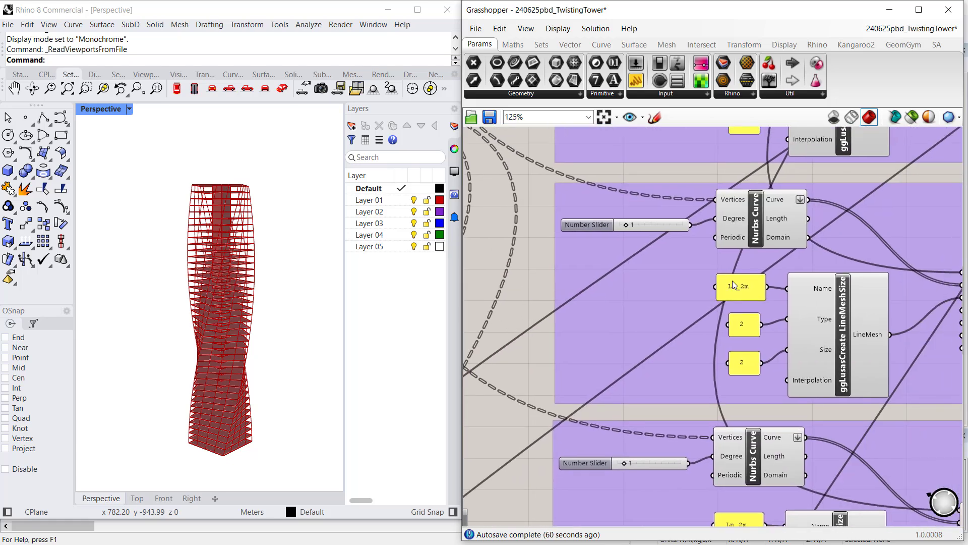
pyautogui.scroll(1, 668, 262)
pyautogui.scroll(1, 668, 262)
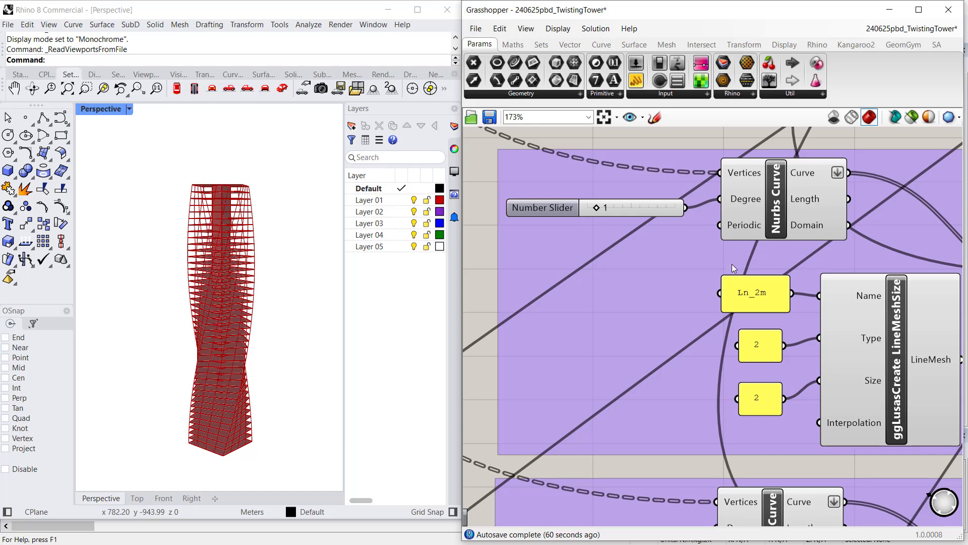
pyautogui.moveTo(651, 287); pyautogui.dragTo(633, 287, button='right')
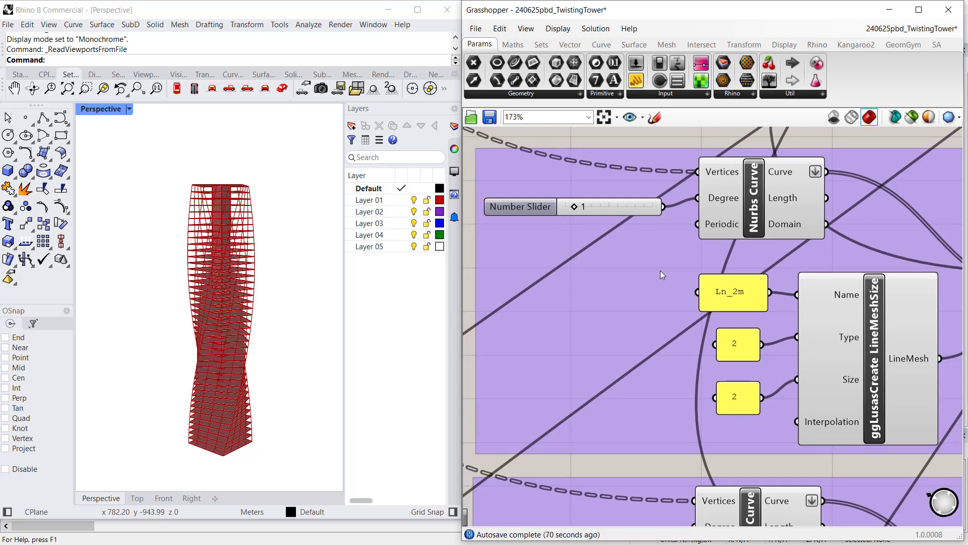
pyautogui.moveTo(949, 444); pyautogui.dragTo(727, 360, button='right')
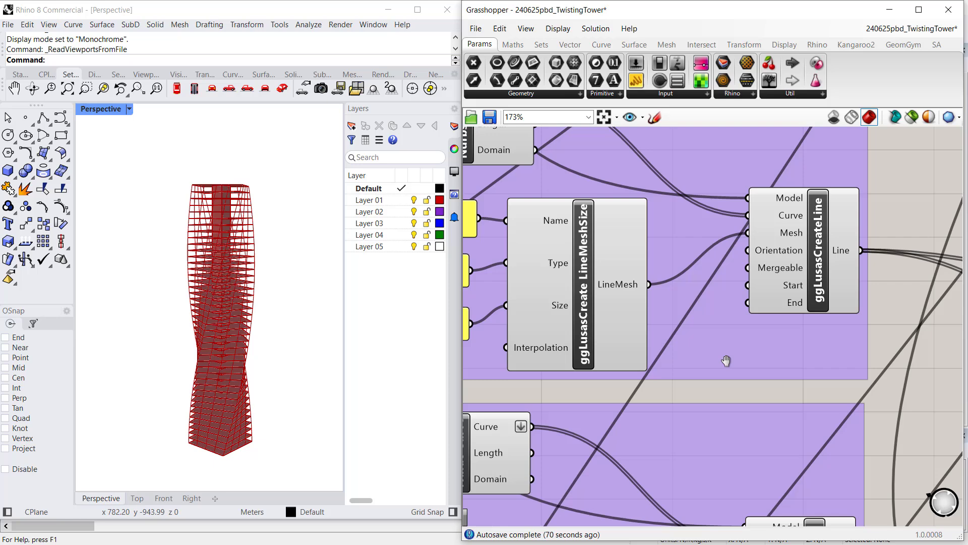
pyautogui.moveTo(898, 358); pyautogui.dragTo(564, 377, button='right')
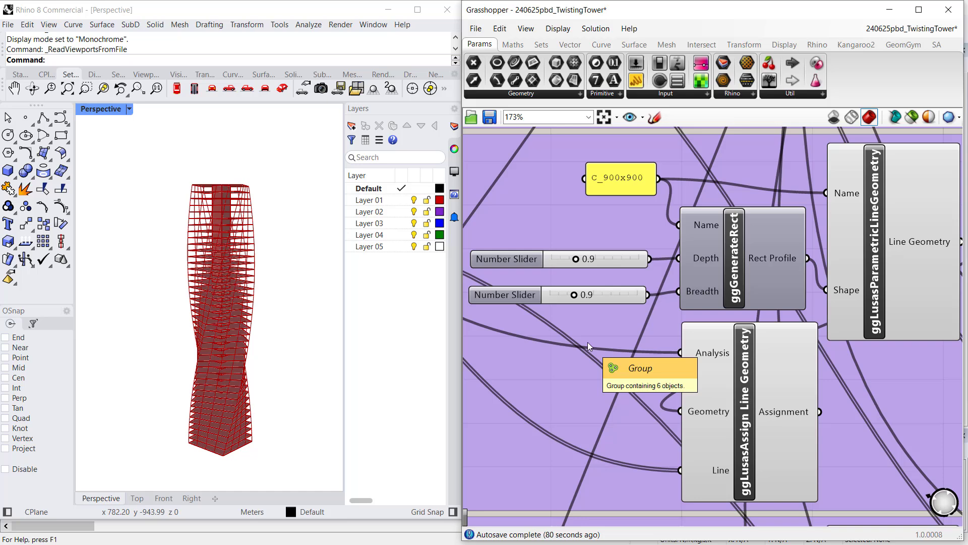
pyautogui.scroll(-2, 588, 341)
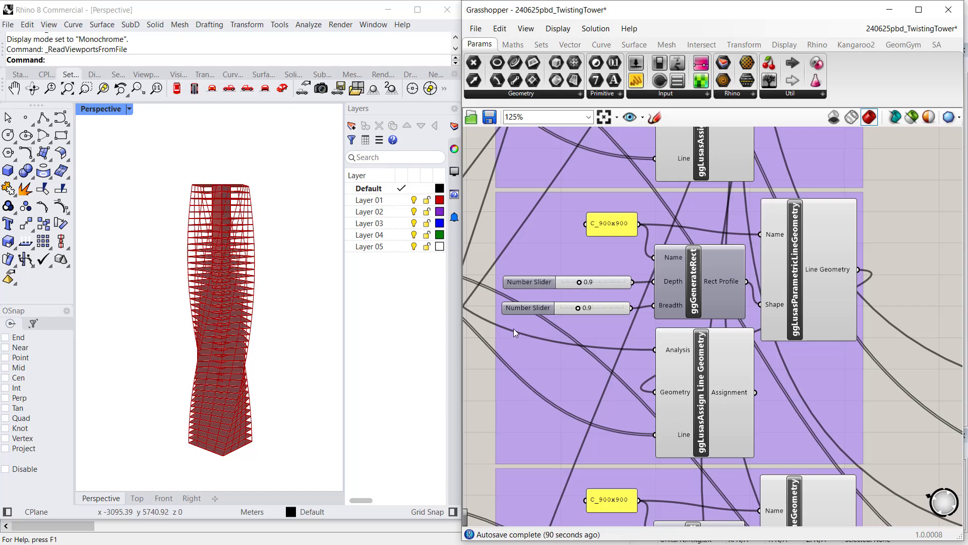
pyautogui.scroll(-5, 634, 341)
pyautogui.moveTo(561, 420); pyautogui.dragTo(718, 134, button='right')
pyautogui.moveTo(579, 367); pyautogui.dragTo(840, 431, button='right')
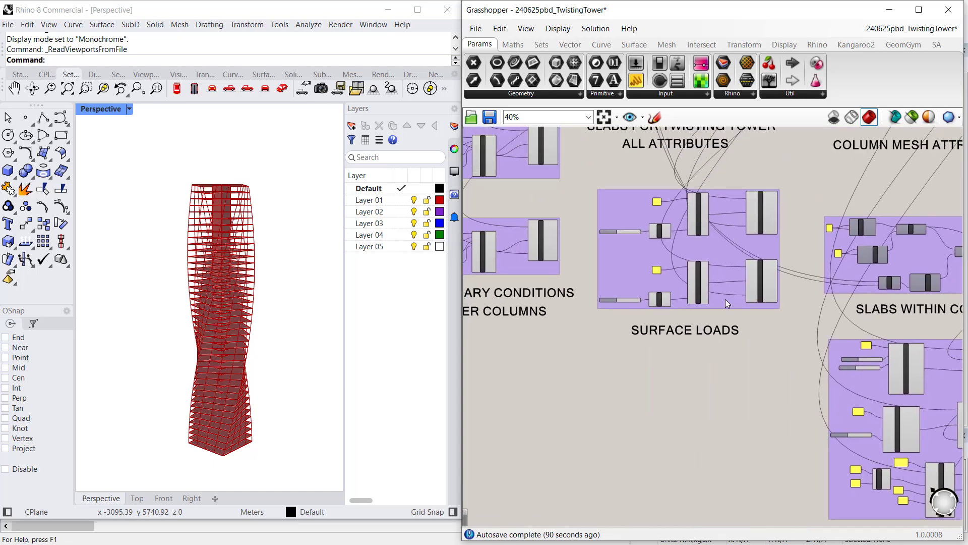
pyautogui.scroll(6, 625, 212)
pyautogui.moveTo(589, 236); pyautogui.dragTo(615, 234, button='right')
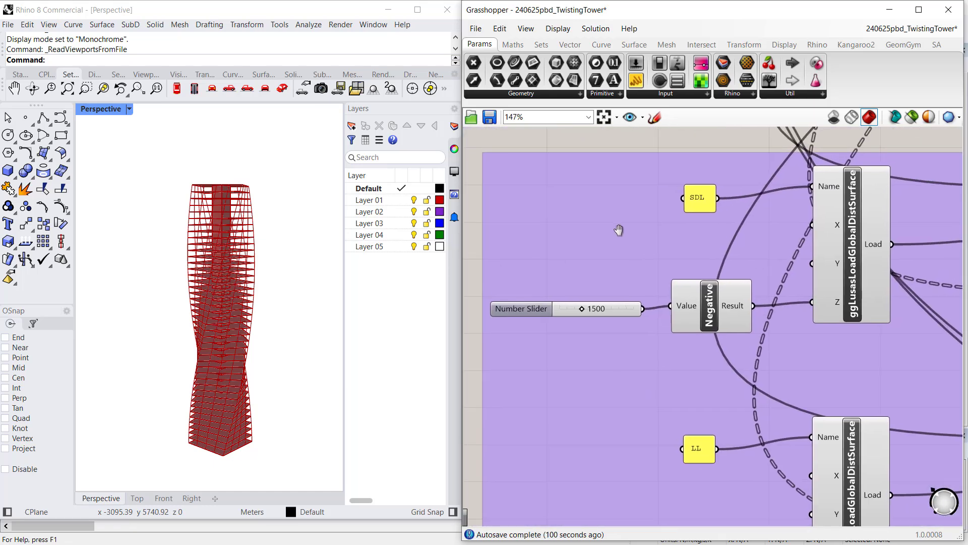
pyautogui.scroll(1, 607, 234)
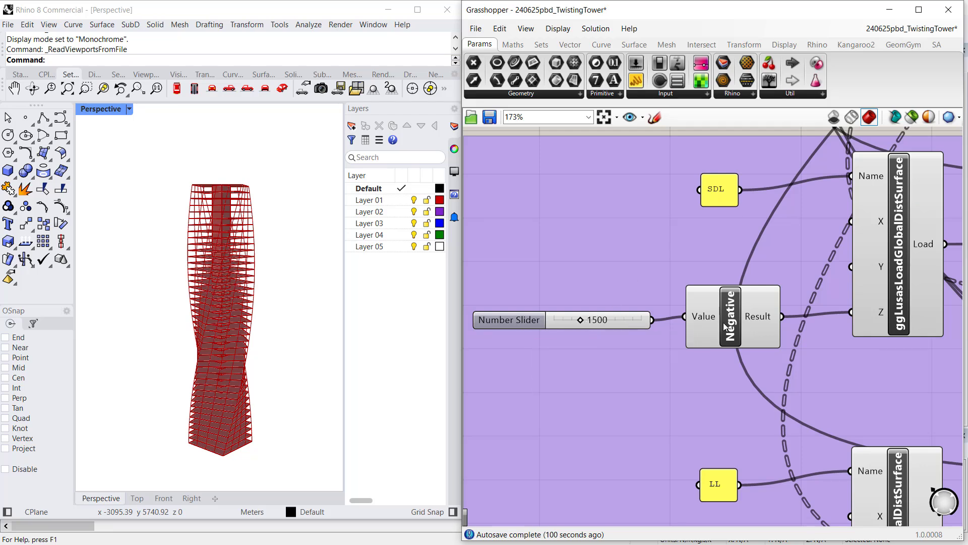
pyautogui.moveTo(624, 461); pyautogui.dragTo(633, 231, button='right')
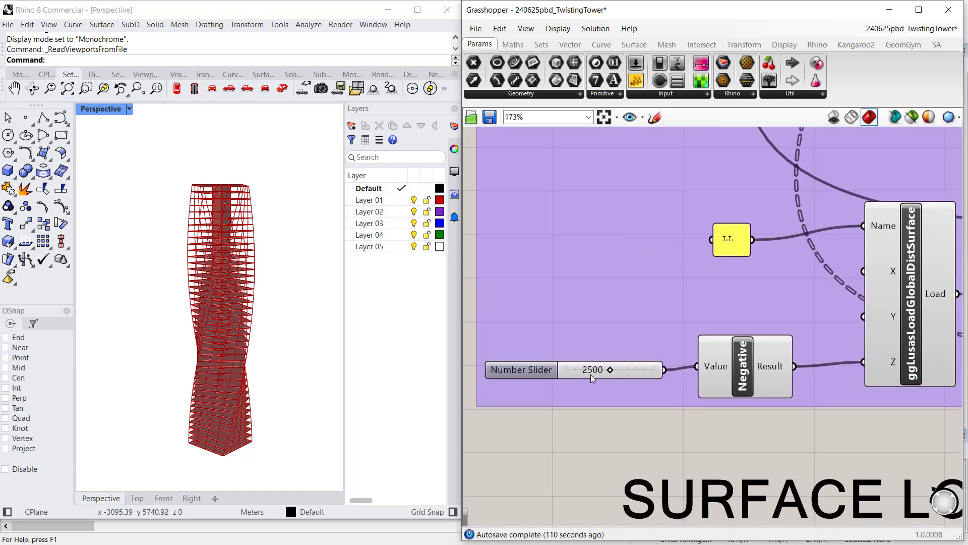
pyautogui.moveTo(540, 452)
pyautogui.mouseDown(button='right')
pyautogui.moveTo(603, 385)
pyautogui.moveTo(741, 402)
pyautogui.mouseUp(button='right')
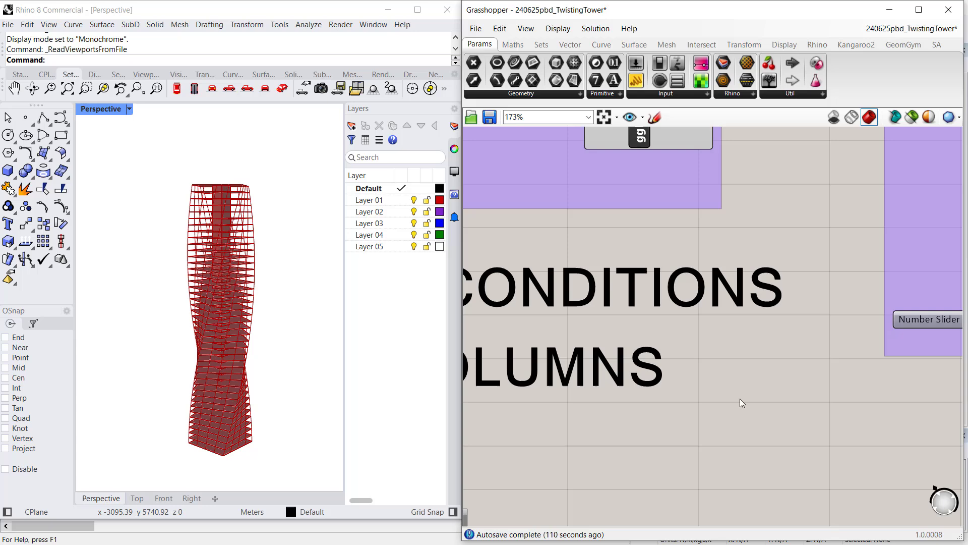
pyautogui.moveTo(568, 237); pyautogui.dragTo(771, 439, button='right')
pyautogui.scroll(-1, 731, 435)
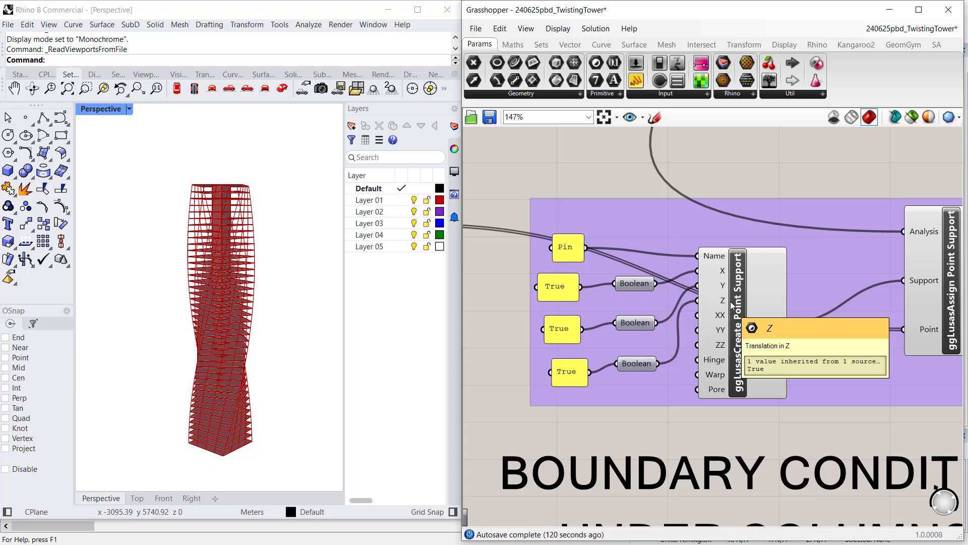
# Bake Model from ggLusasBakeModel, saving as 240624pbd_TwistingTower.mdl in the Twisting Tower folder
pyautogui.scroll(-5, 676, 361)
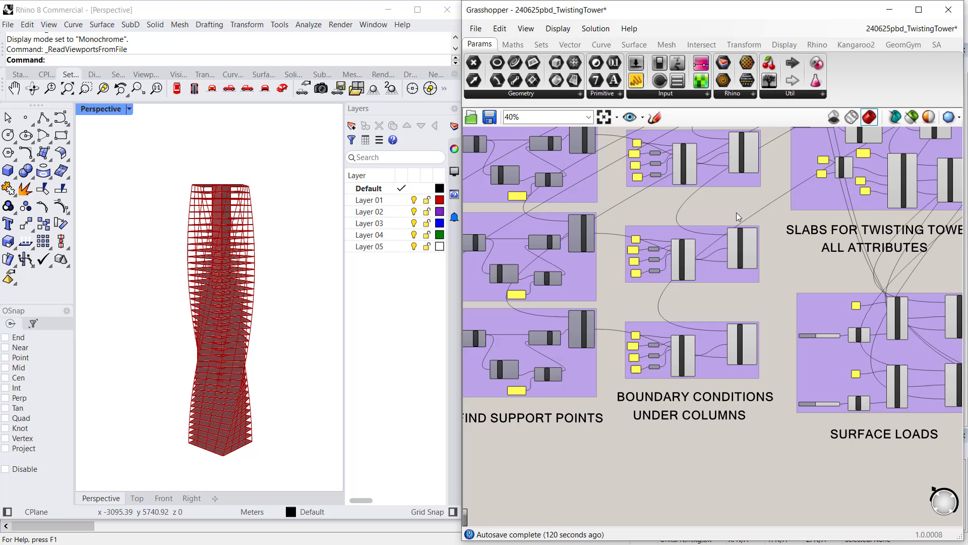
pyautogui.scroll(-2, 739, 217)
pyautogui.scroll(2, 640, 317)
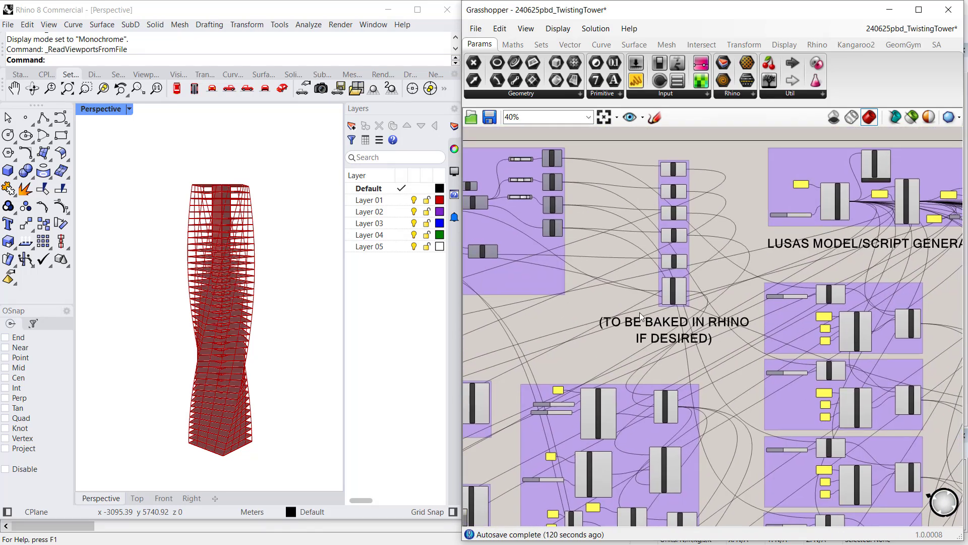
pyautogui.scroll(5, 711, 264)
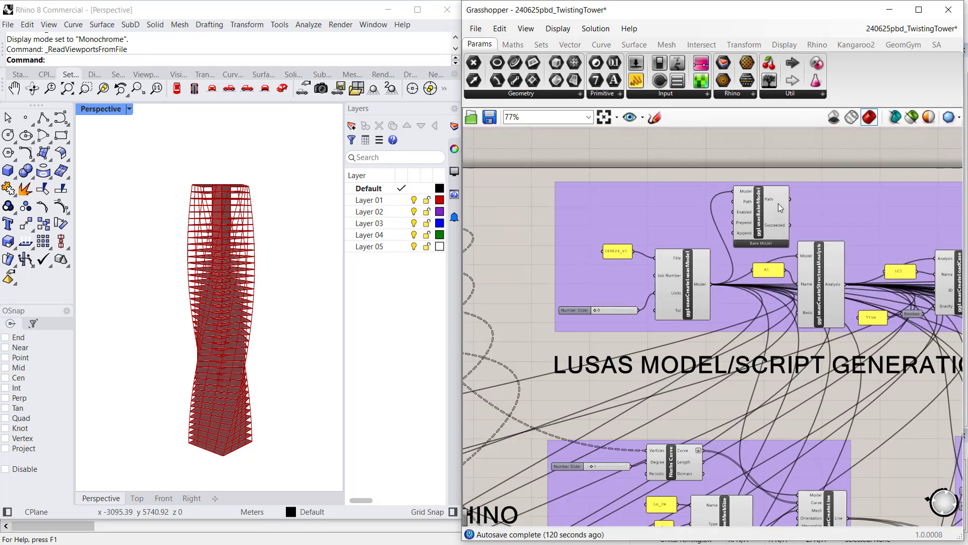
pyautogui.scroll(4, 778, 202)
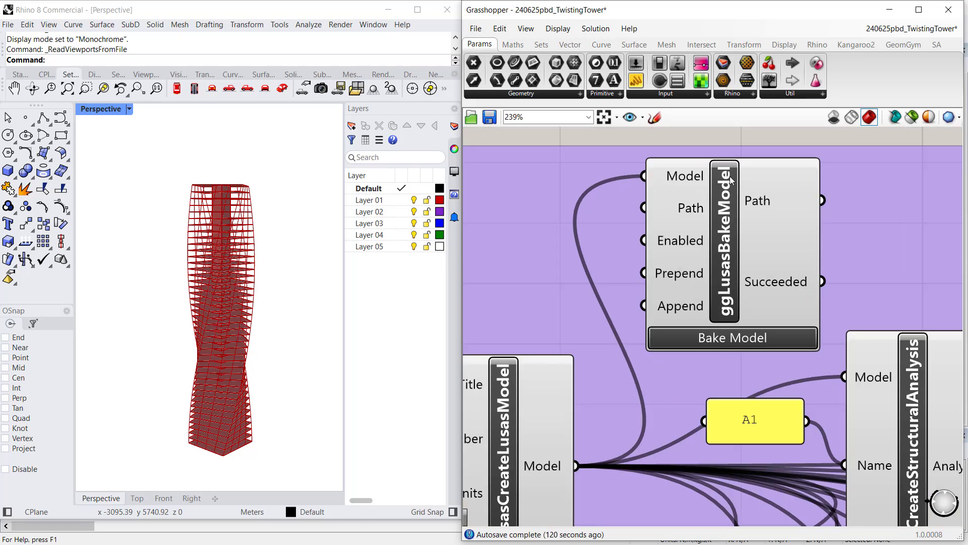
pyautogui.click(734, 346)
pyautogui.click(546, 318)
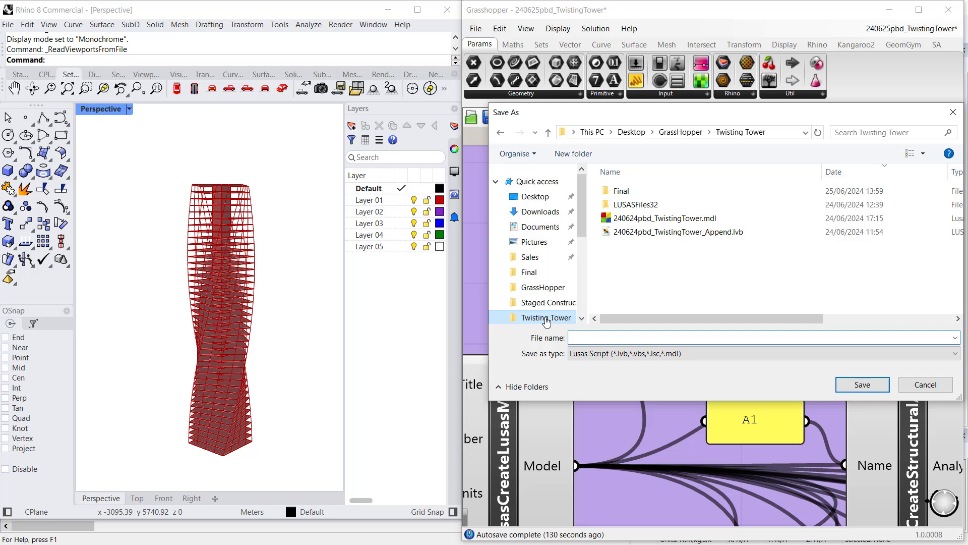
pyautogui.click(650, 219)
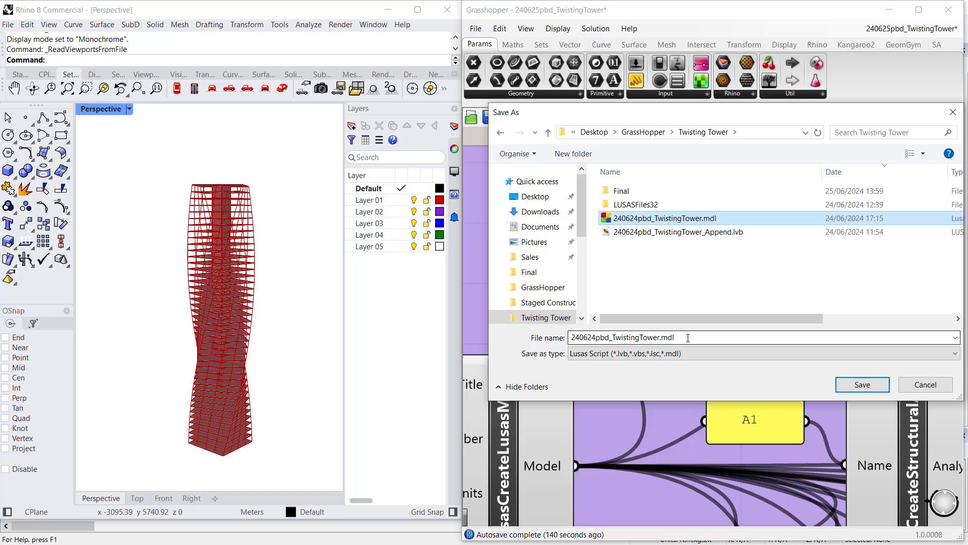
pyautogui.click(925, 384)
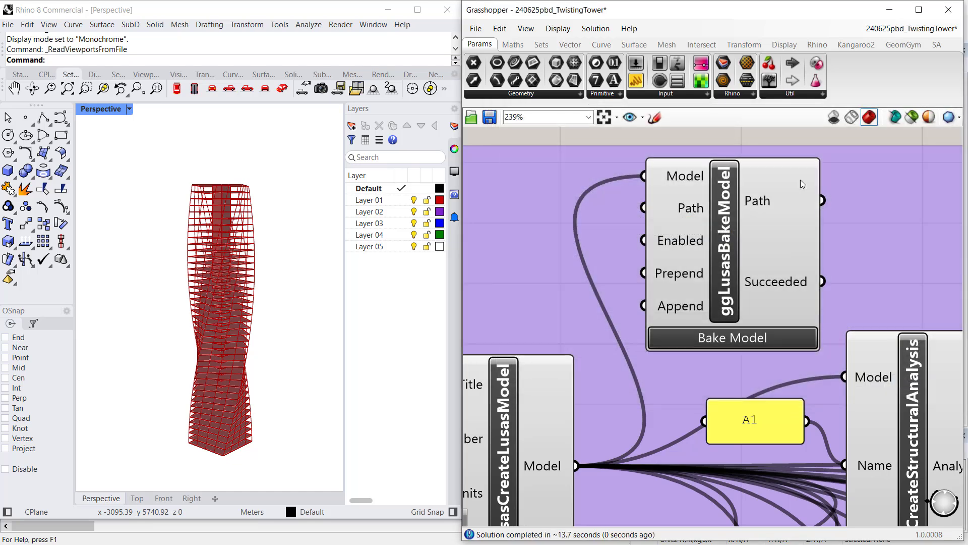
# In LUSAS, rotate the tower into 3D, turn on shaded rendering and perspective, then return to select
pyautogui.click(893, 12)
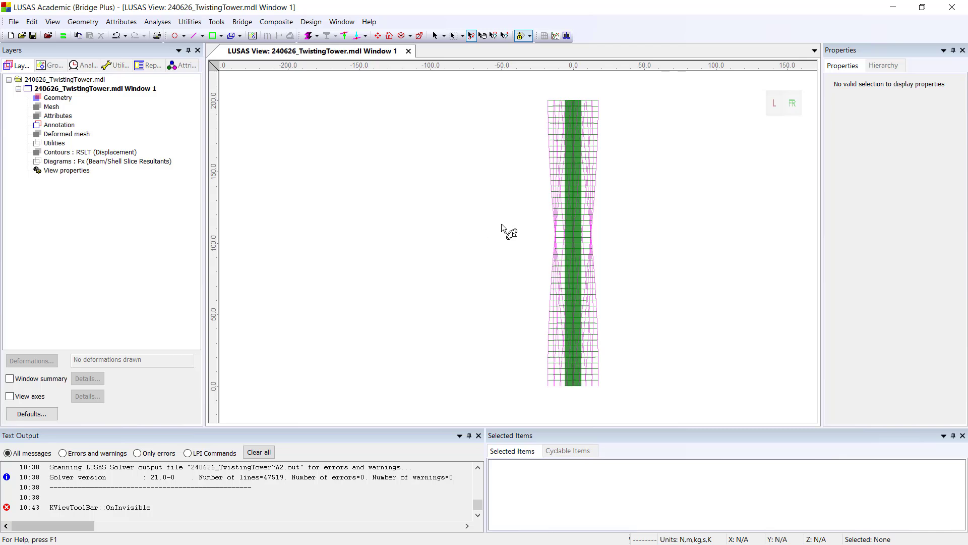
pyautogui.moveTo(476, 225); pyautogui.dragTo(659, 240)
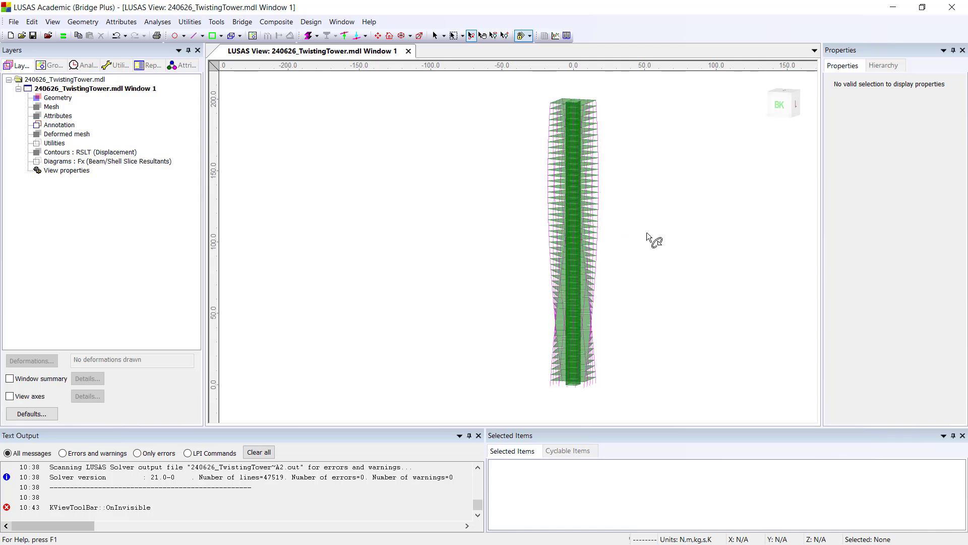
pyautogui.click(308, 36)
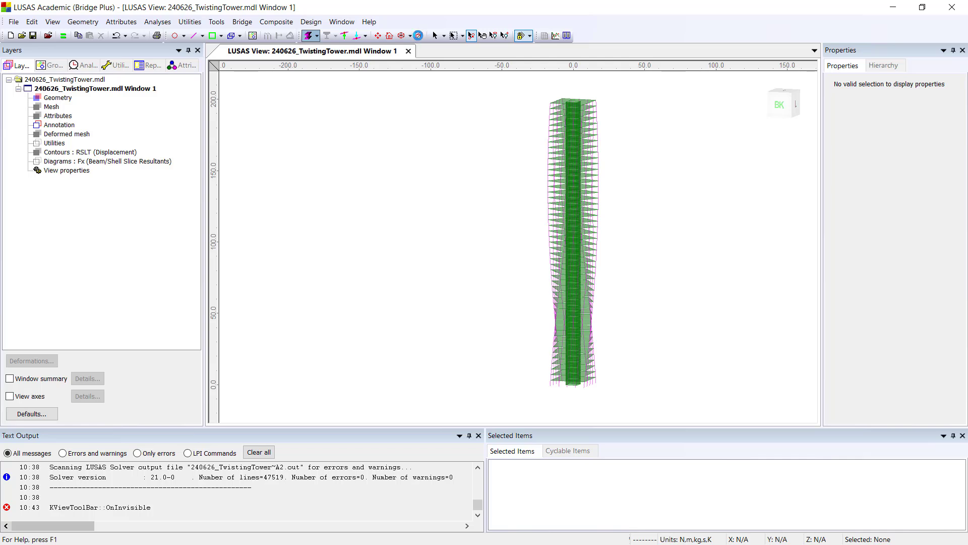
pyautogui.click(419, 35)
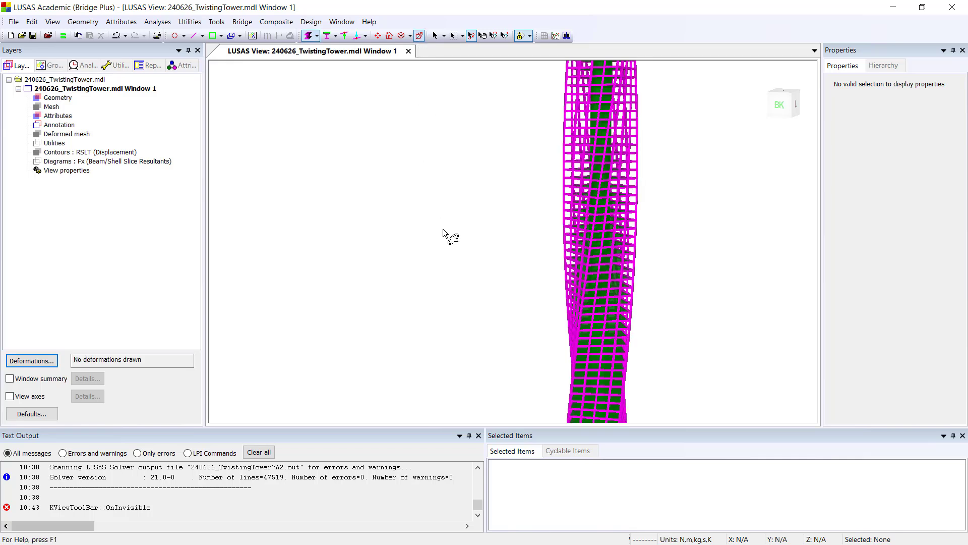
pyautogui.click(435, 35)
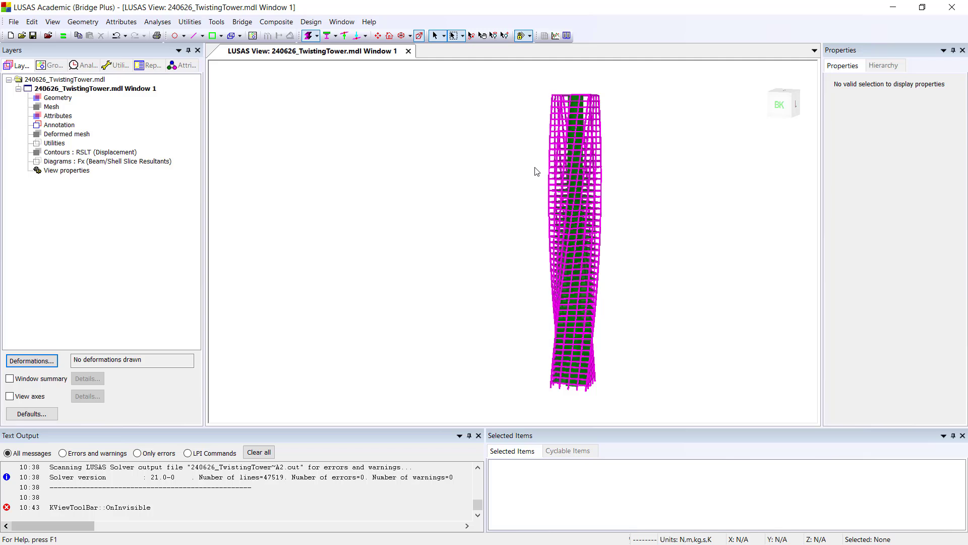
# In the view's Background properties, set Ground plane to Concrete and the skybox to Less Cloudy
pyautogui.rightClick(349, 240)
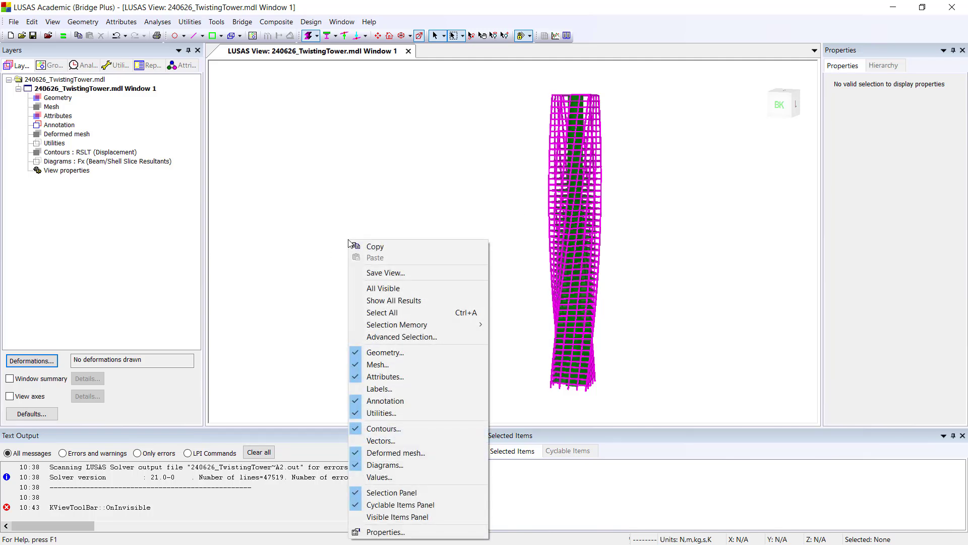
pyautogui.click(379, 532)
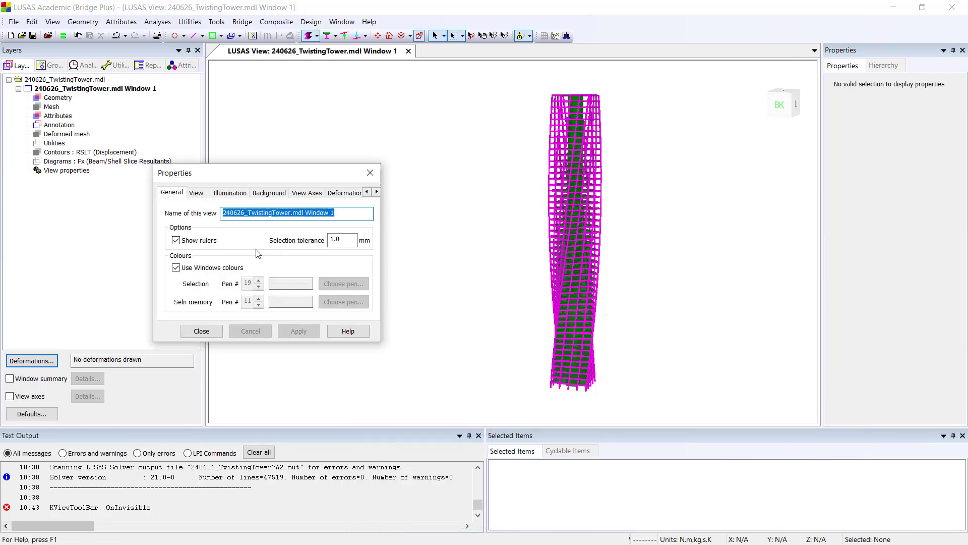
pyautogui.click(261, 194)
pyautogui.click(306, 220)
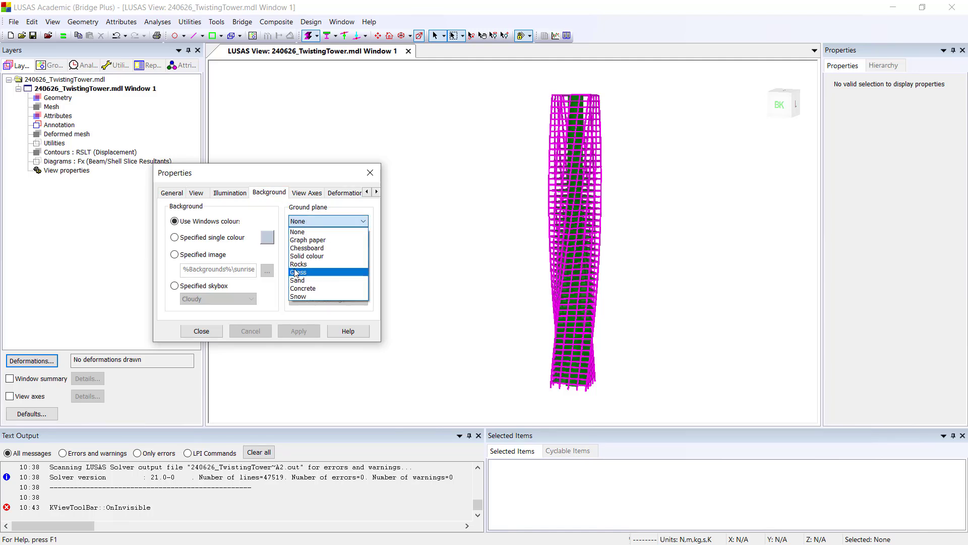
pyautogui.click(300, 288)
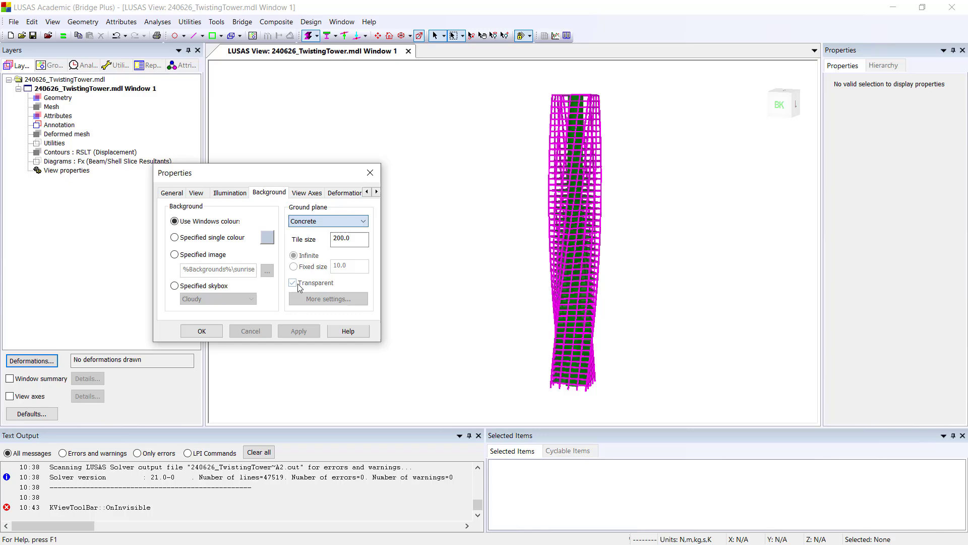
pyautogui.click(175, 286)
pyautogui.click(217, 298)
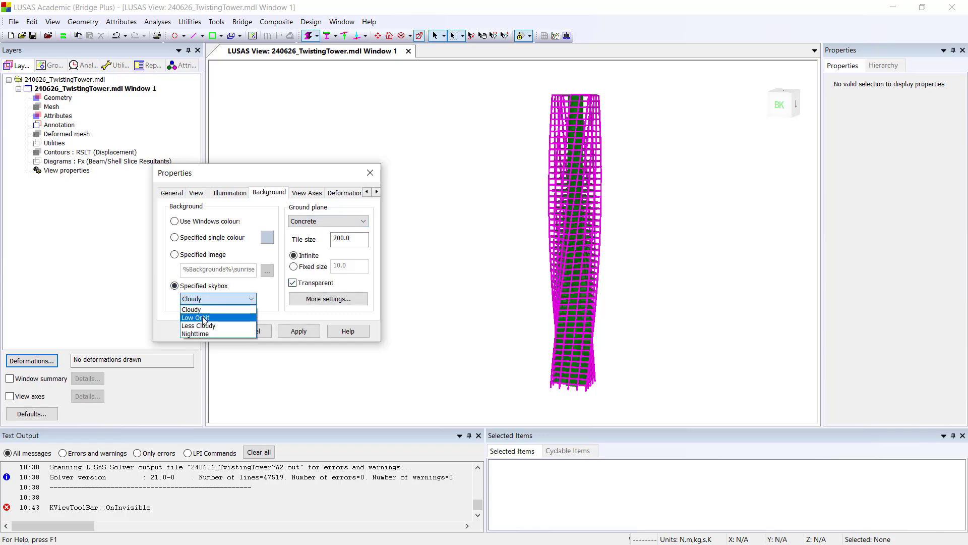
pyautogui.click(204, 322)
# Apply the background, tilt the view low and zoom so the tower rises against the sky
pyautogui.click(201, 331)
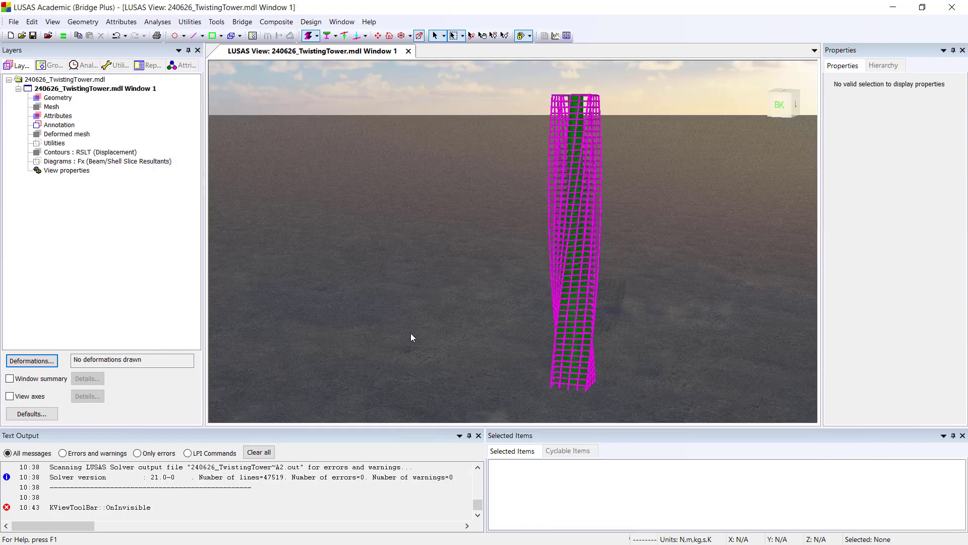
pyautogui.click(471, 35)
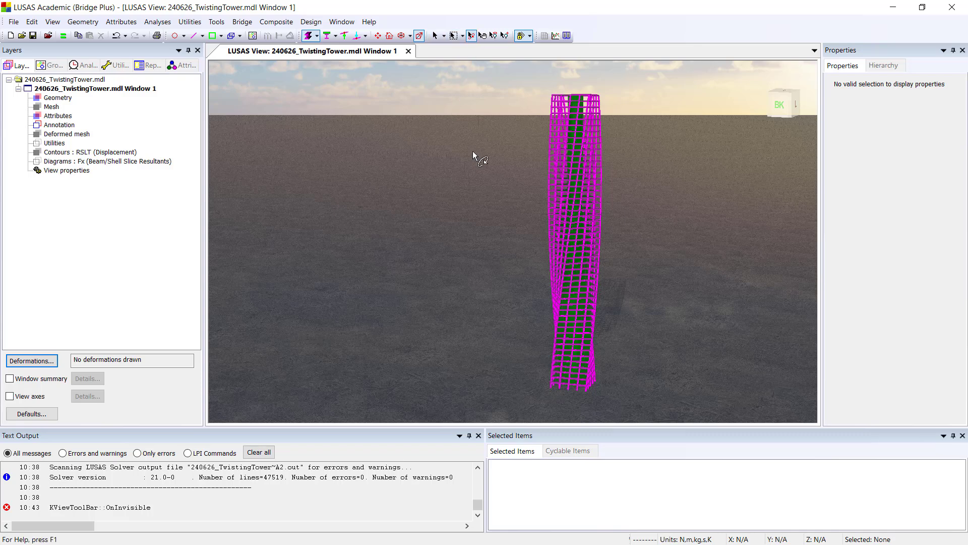
pyautogui.moveTo(462, 257); pyautogui.dragTo(448, 240)
pyautogui.scroll(2, 448, 242)
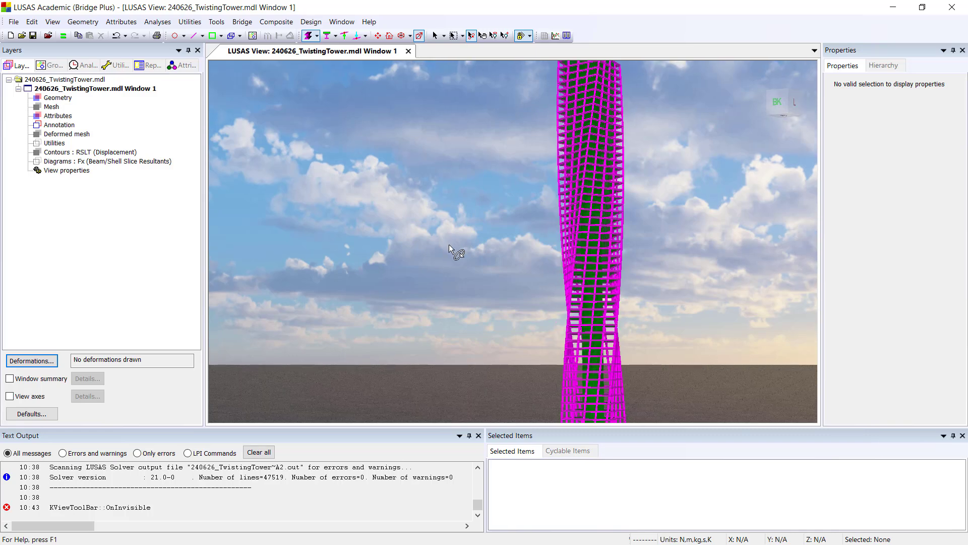
pyautogui.click(435, 35)
pyautogui.scroll(-2, 464, 201)
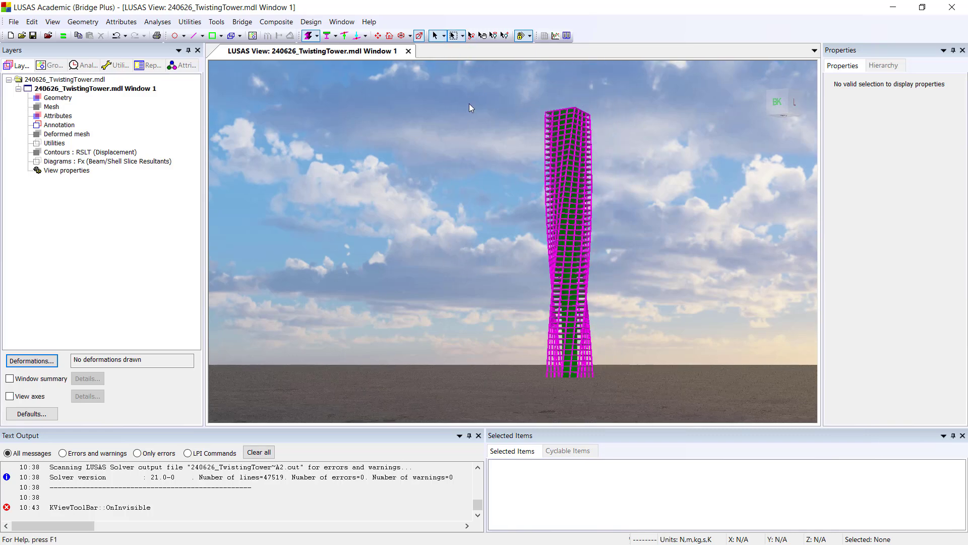